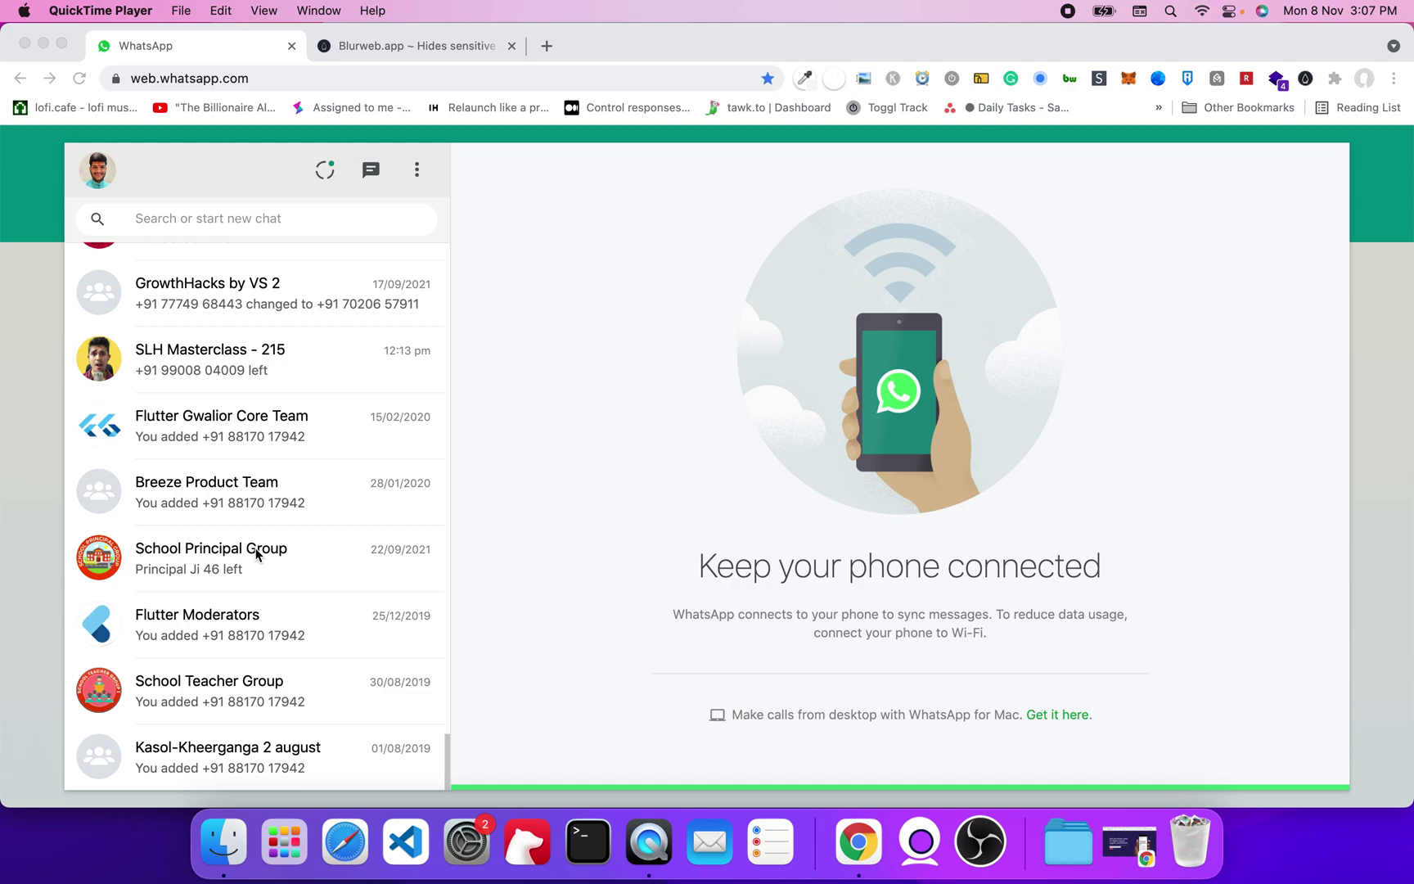
Switch from WhatsApp Web to the Blurweb.app landing page tab
click(388, 45)
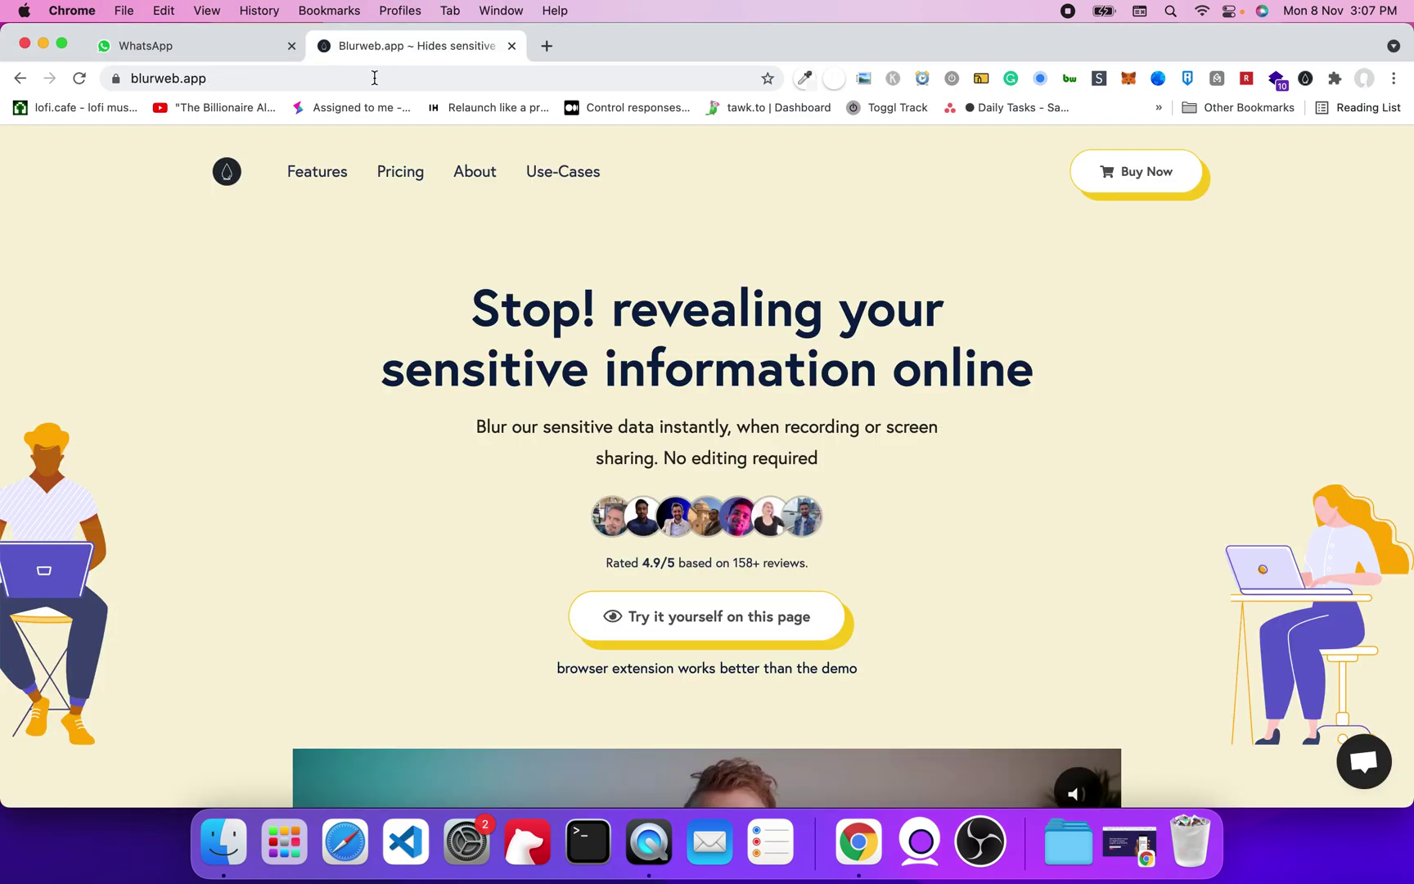
Look through the Blurweb.app pricing and browser-support sections, then return to WhatsApp Web
scroll(372, 315, down, 20)
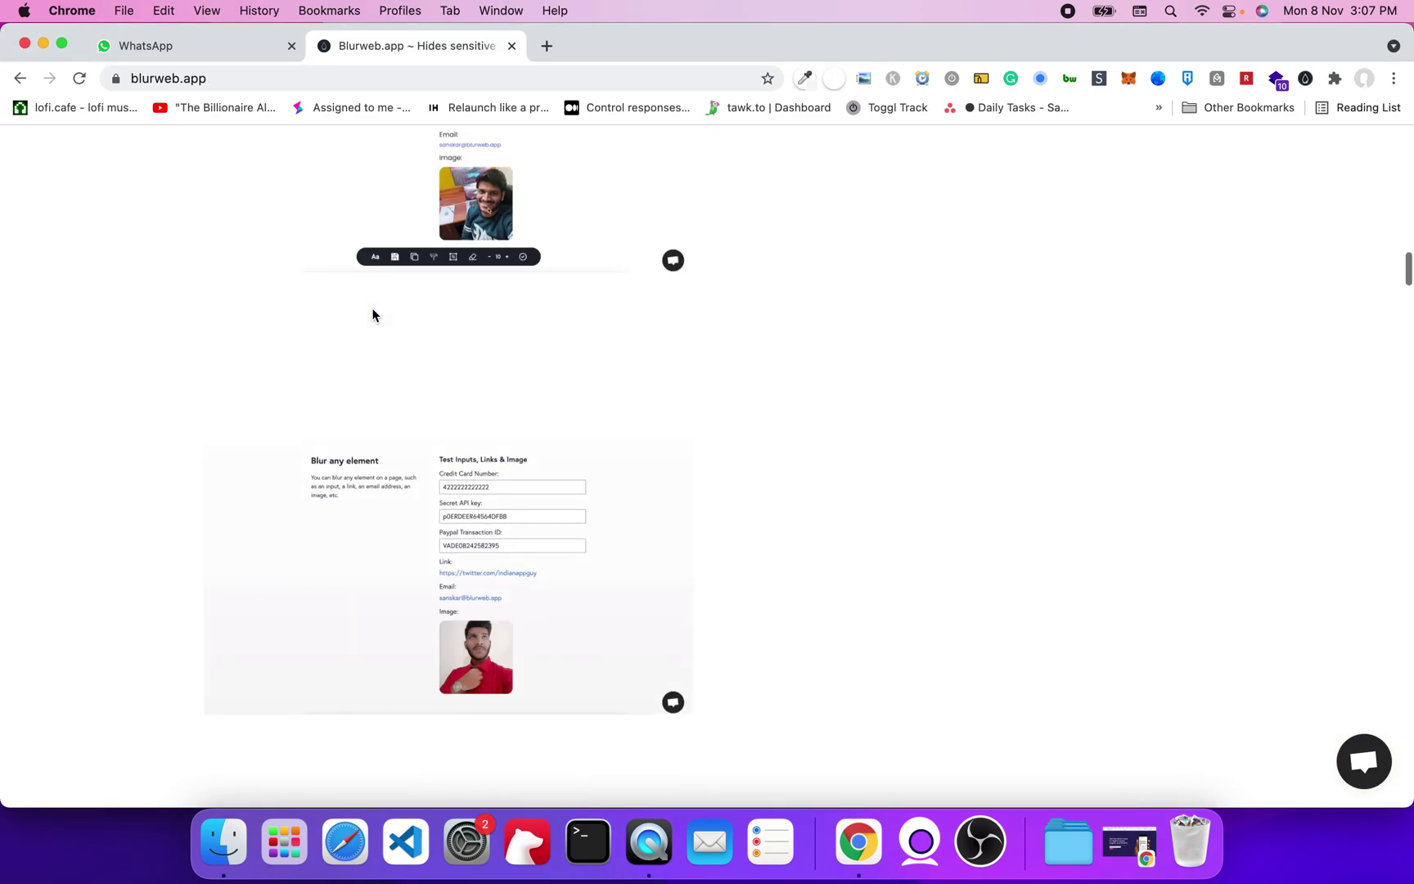
scroll(372, 316, down, 10)
scroll(372, 312, up, 15)
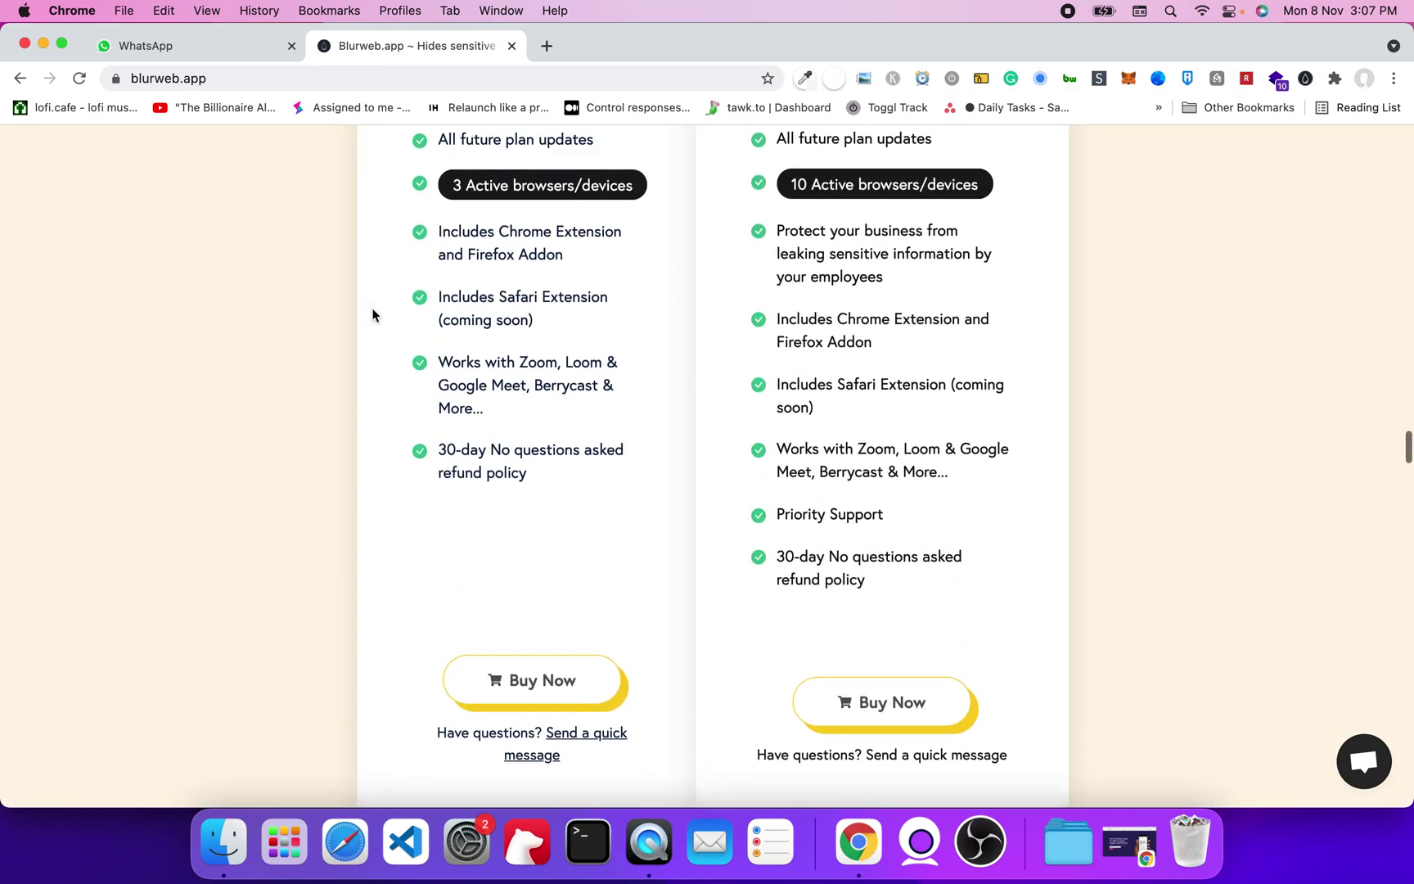
scroll(373, 311, up, 3)
scroll(372, 315, down, 15)
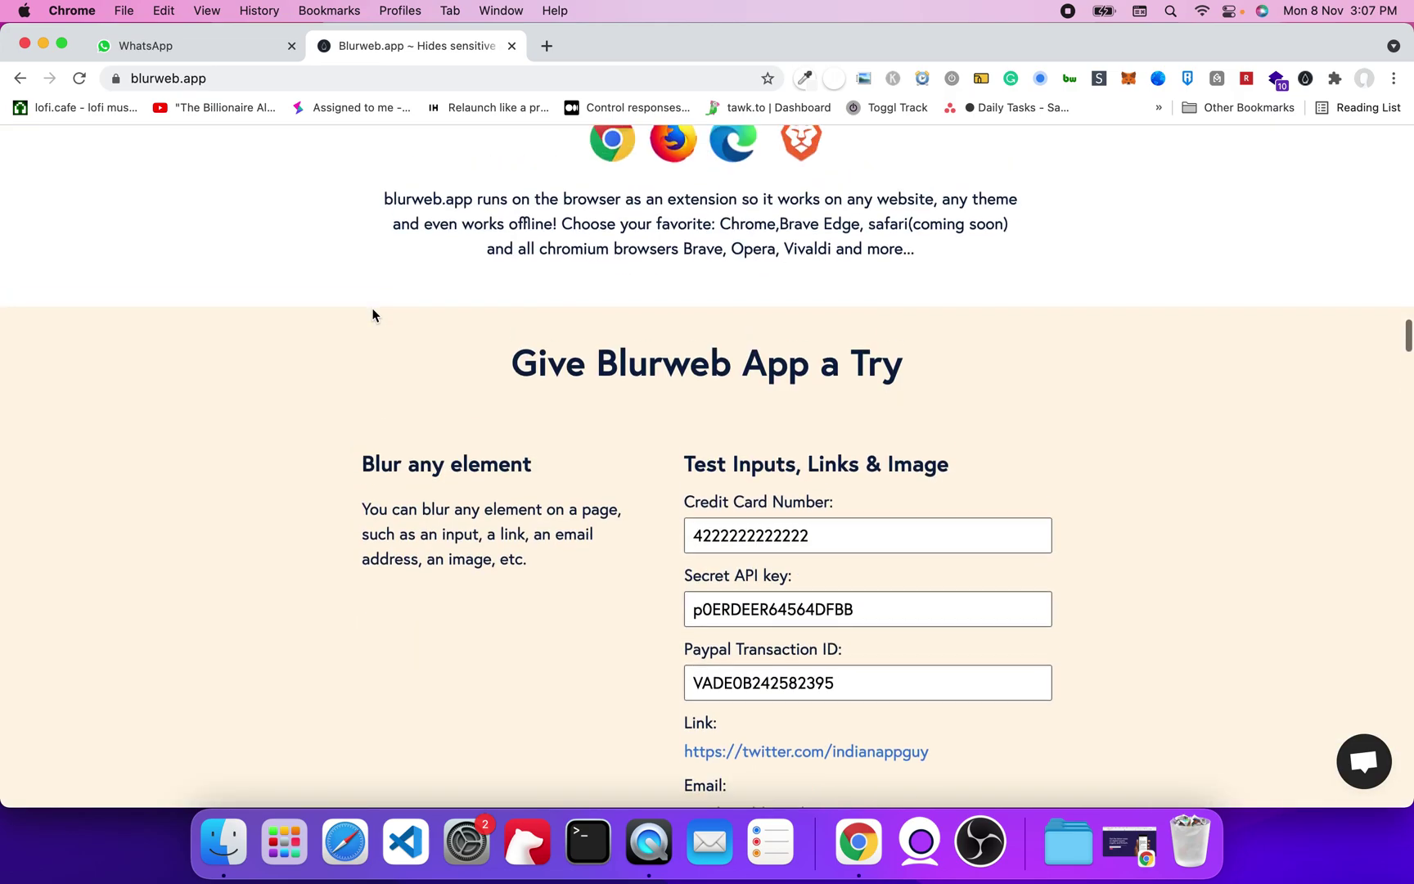
scroll(373, 315, up, 3)
scroll(372, 315, up, 1)
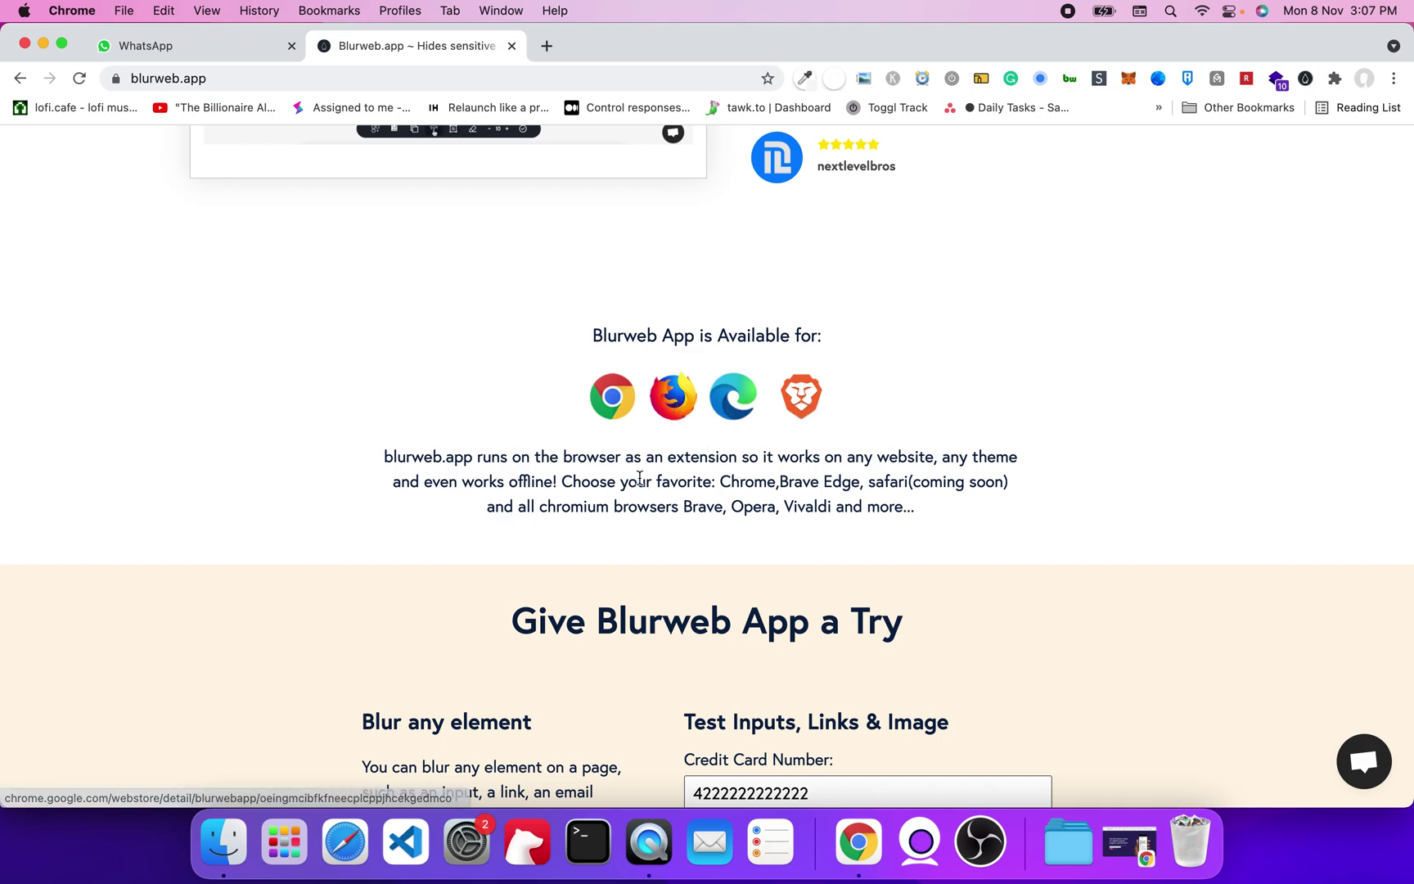
click(177, 45)
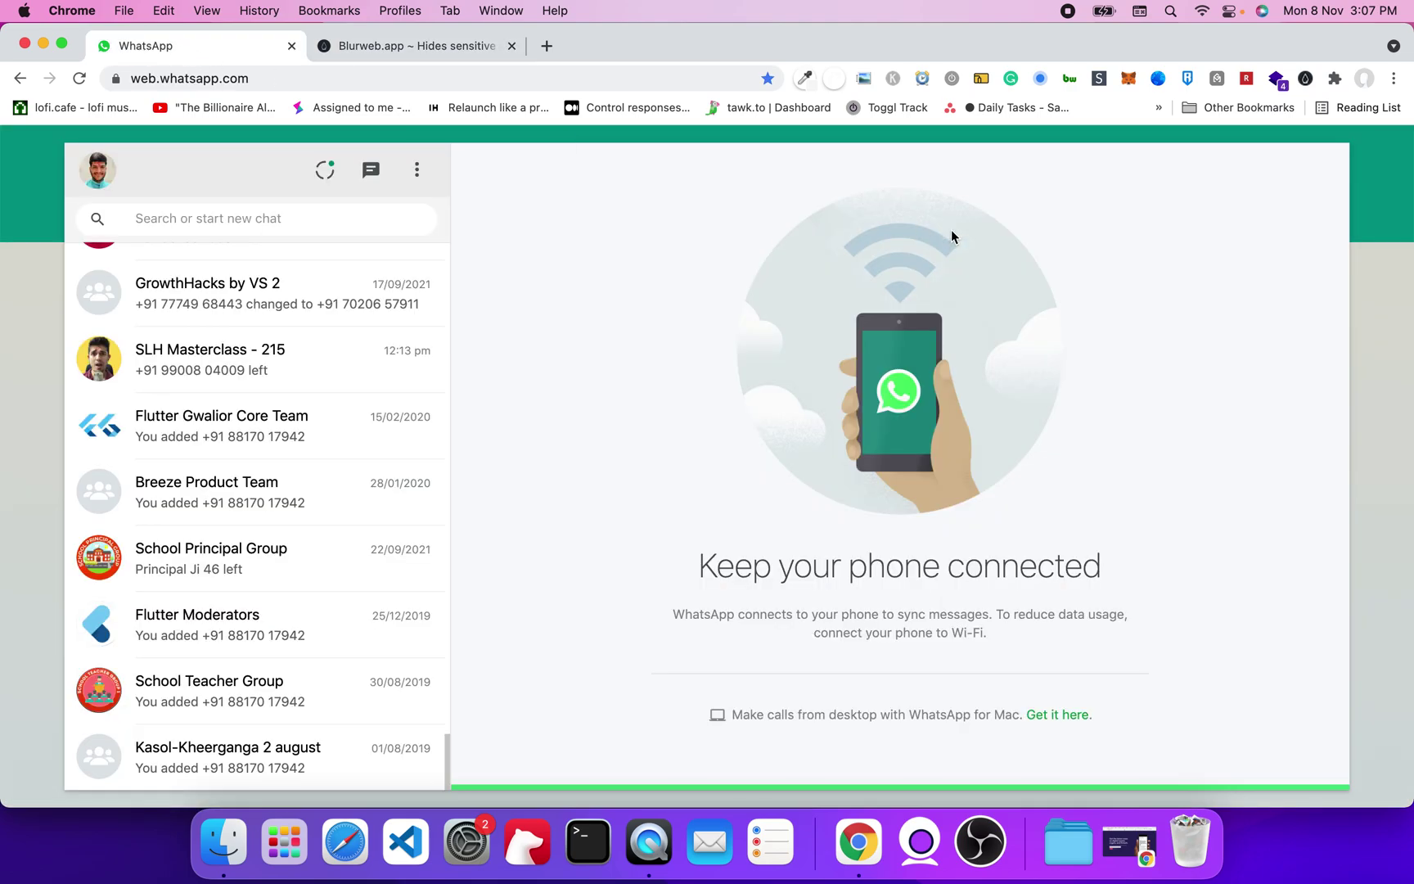
Turn on the Blurweb blur tools over WhatsApp Web after a quick check of Blurweb.app
click(1305, 80)
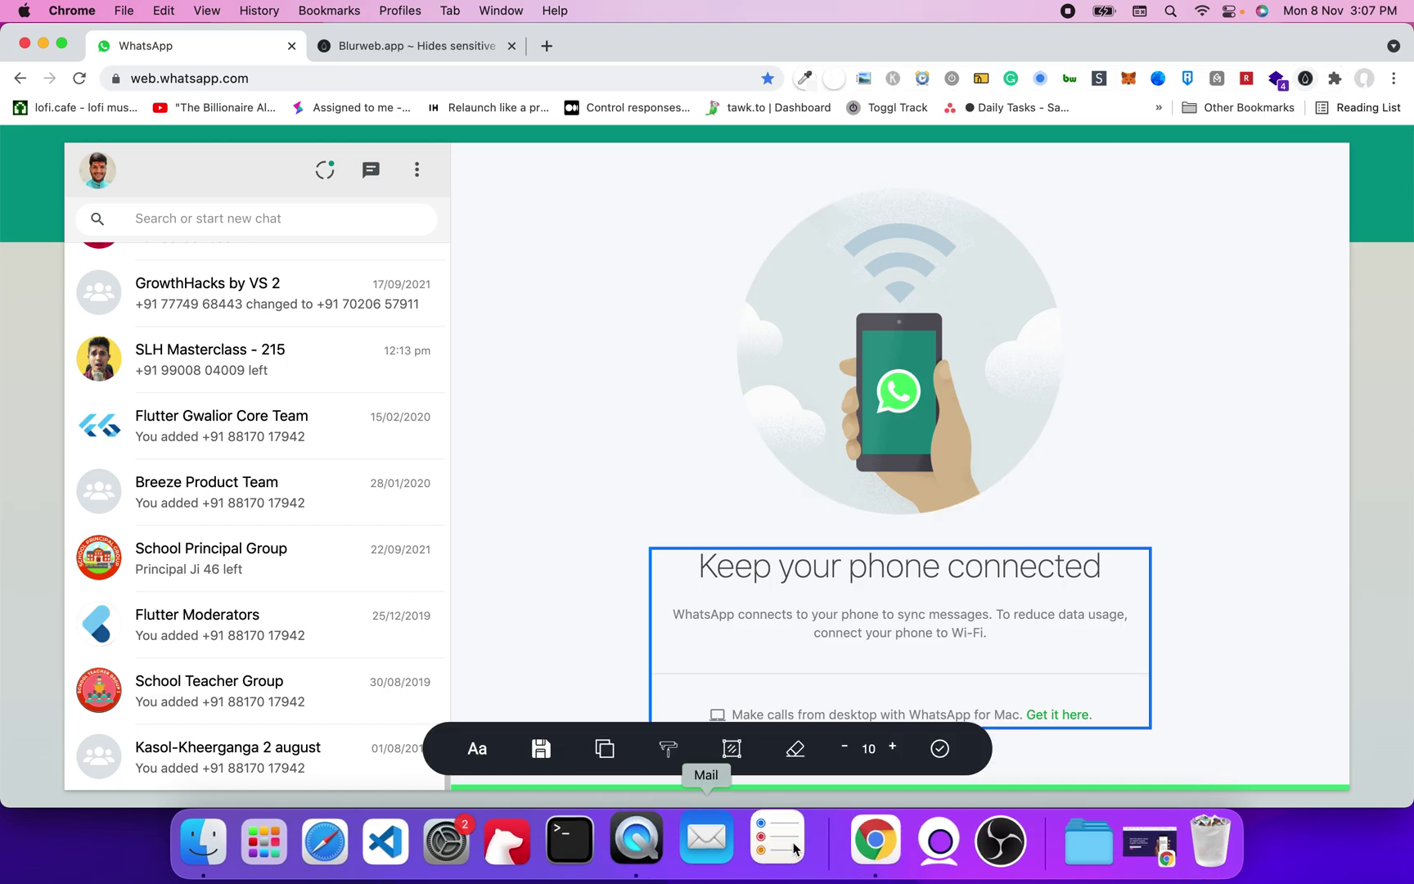
click(418, 47)
scroll(565, 499, down, 10)
scroll(564, 500, up, 2)
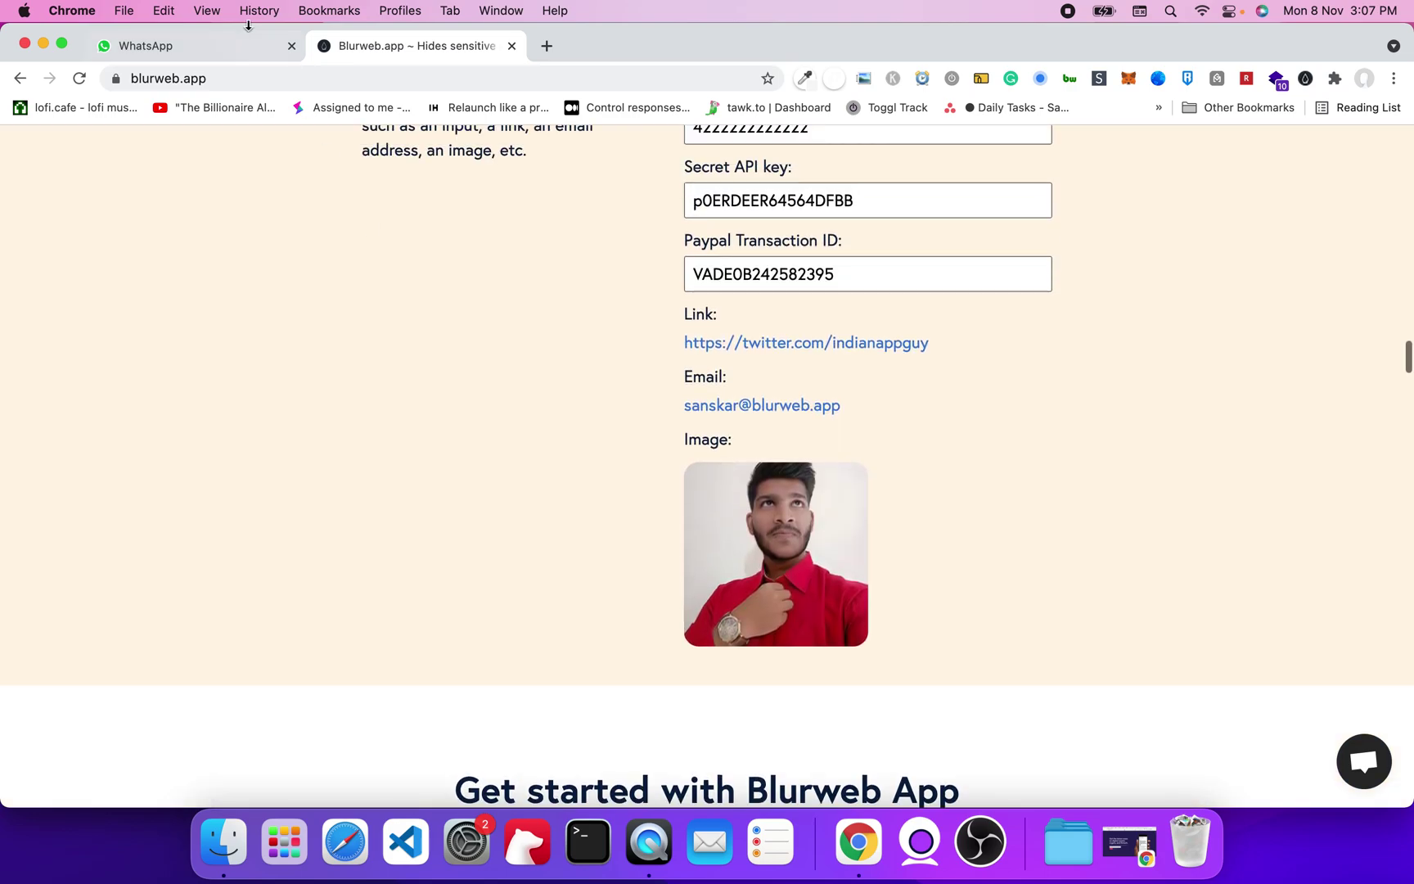
click(270, 47)
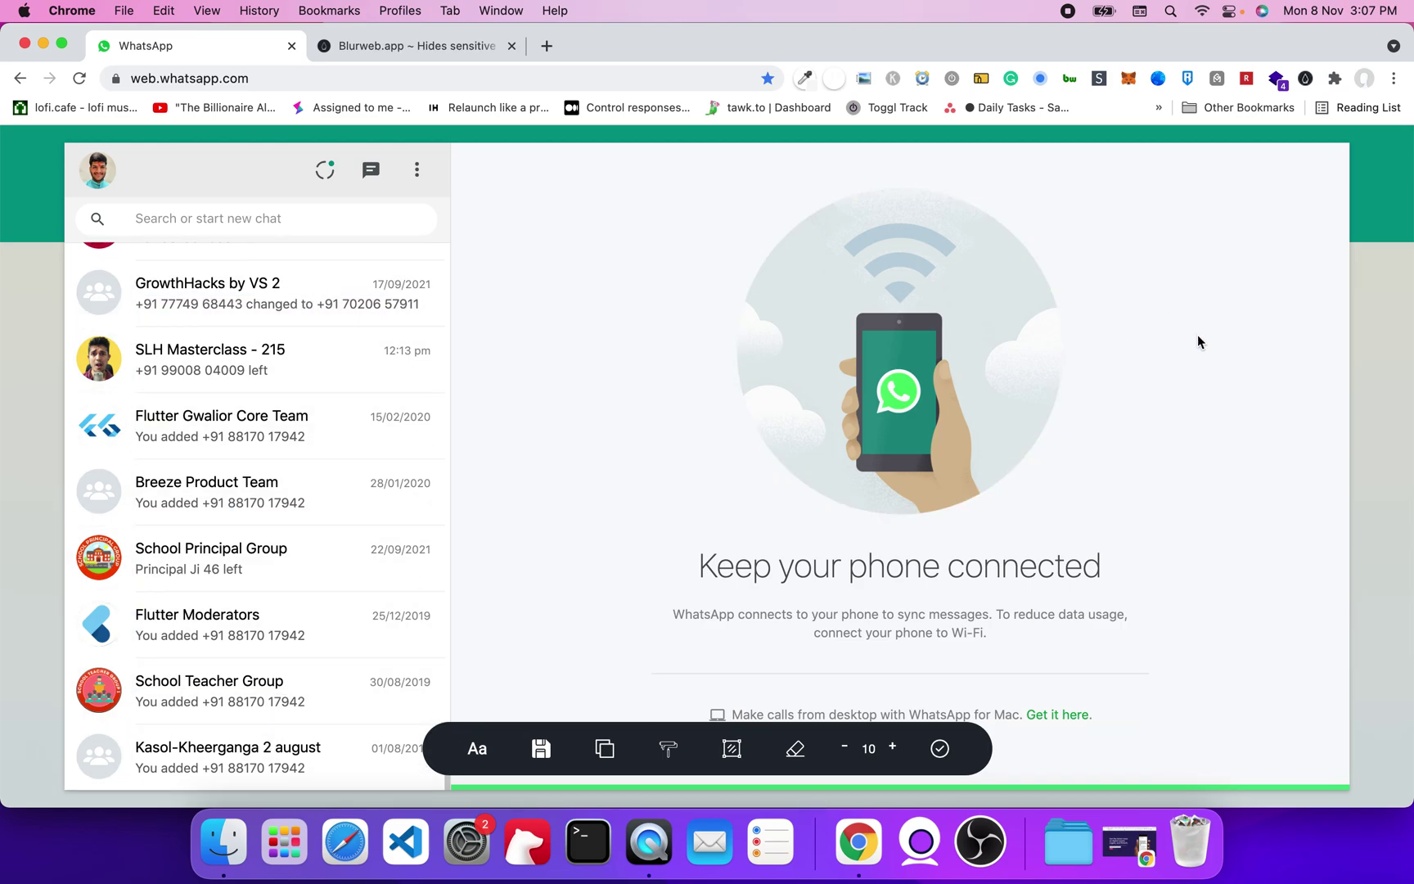
Test blurring the phone illustration twice, leaving it unblurred
click(948, 329)
click(948, 329)
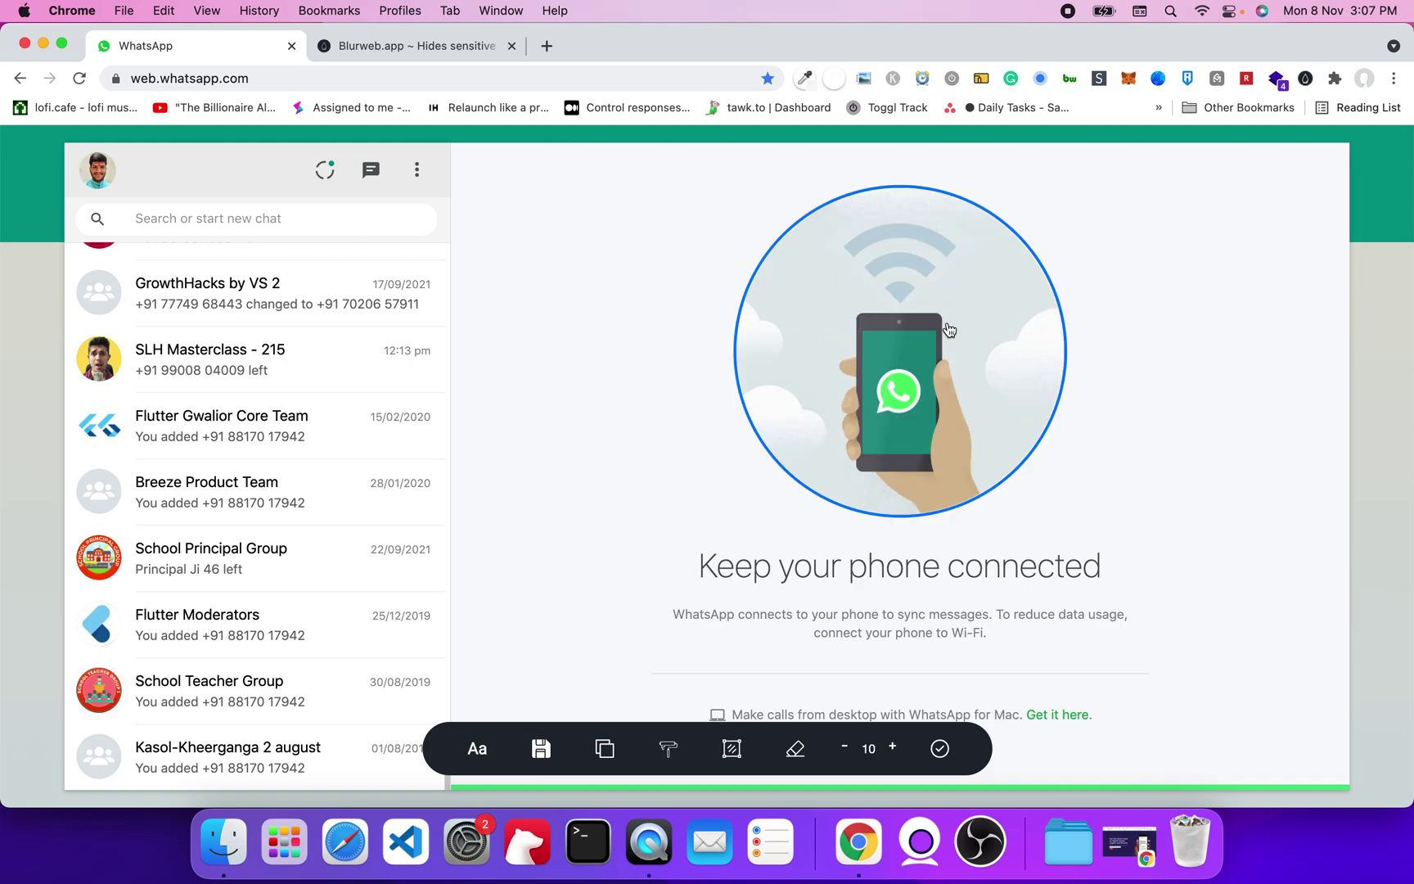
click(949, 329)
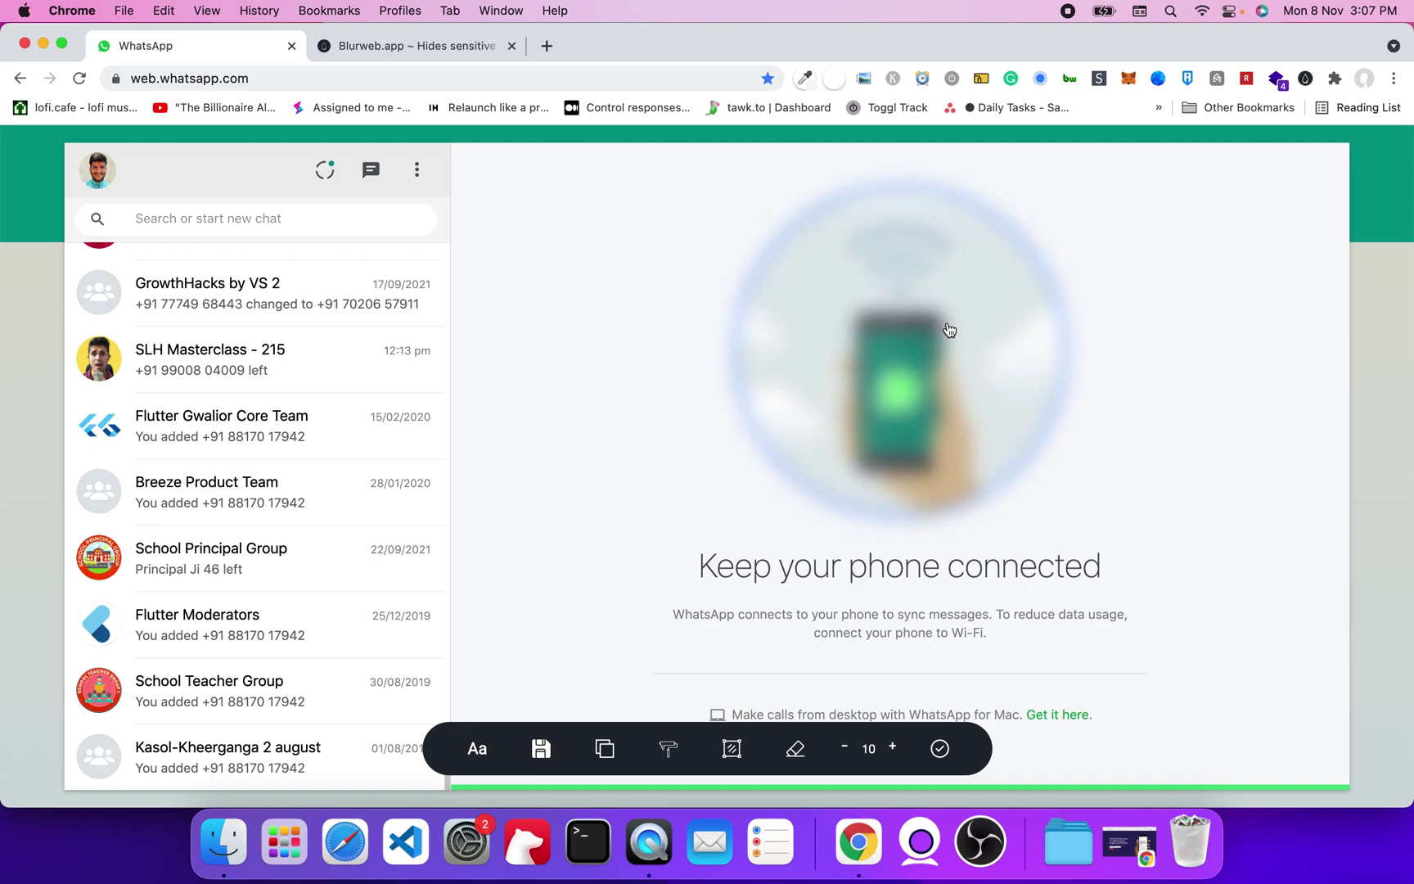
click(948, 329)
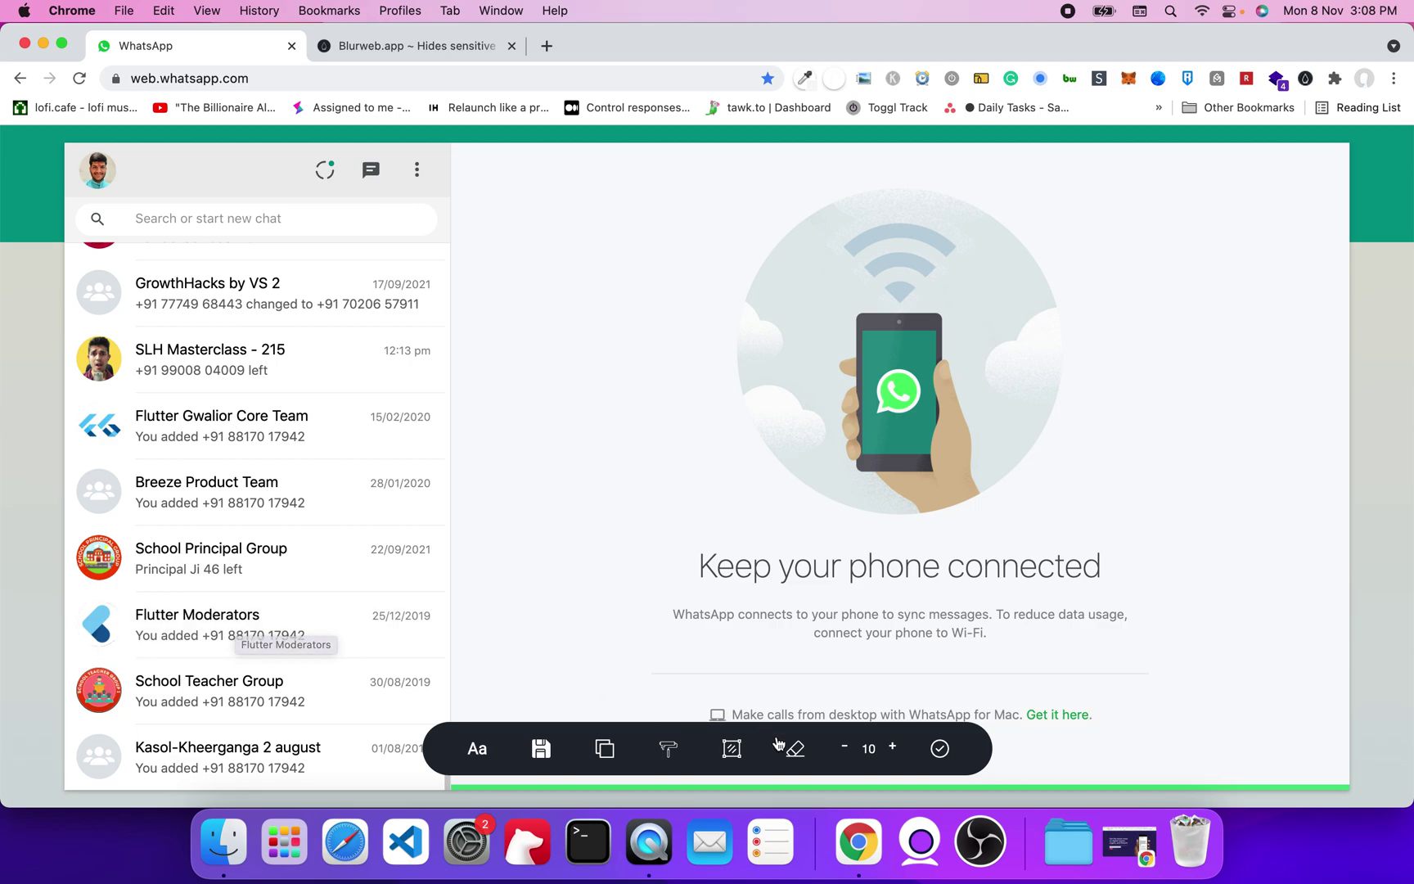
Apply a Blur Area rectangle covering the whole chat list
click(739, 755)
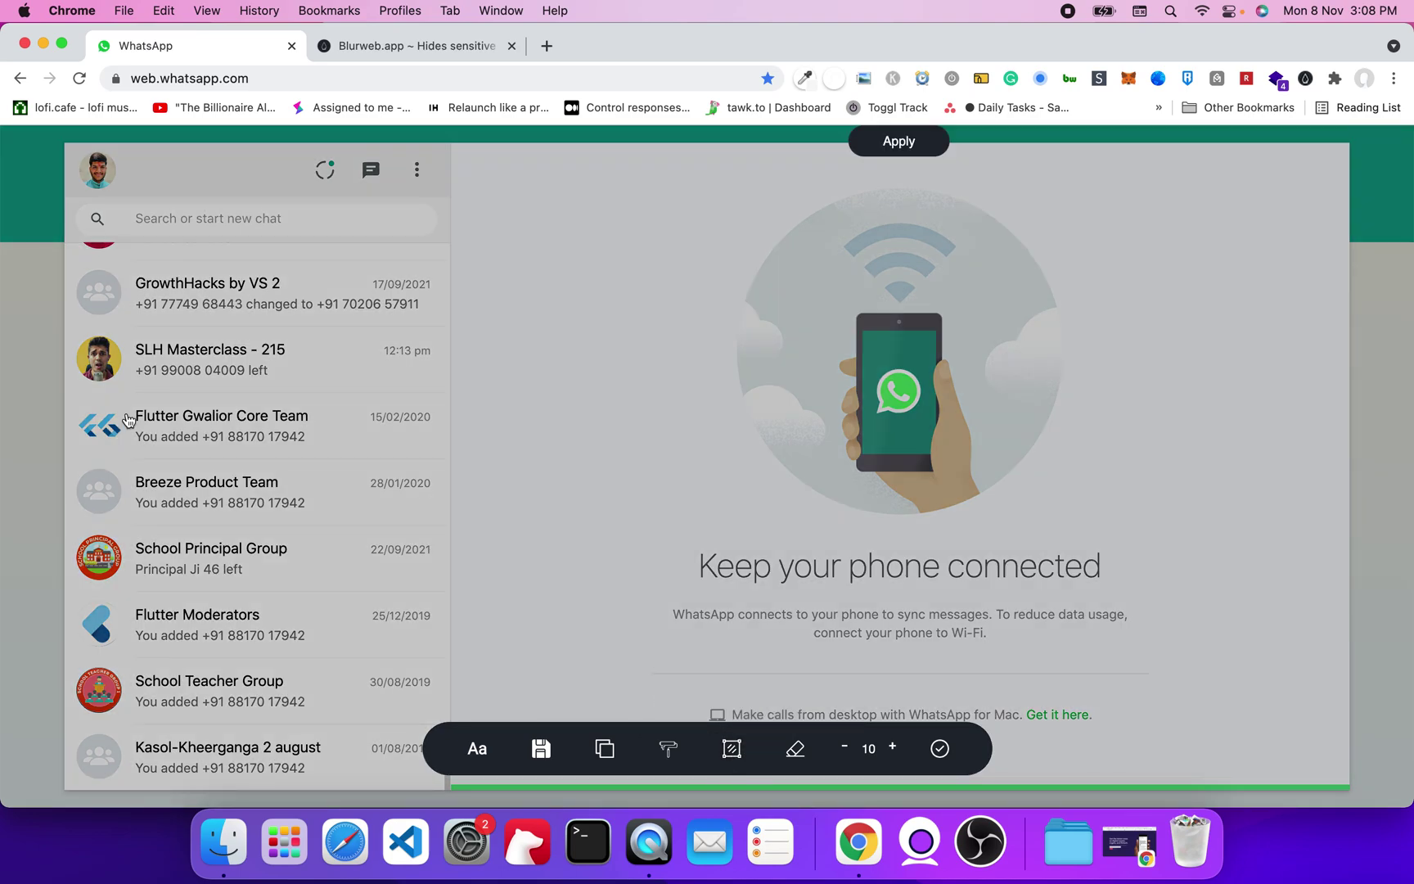
drag(71, 250, 401, 786)
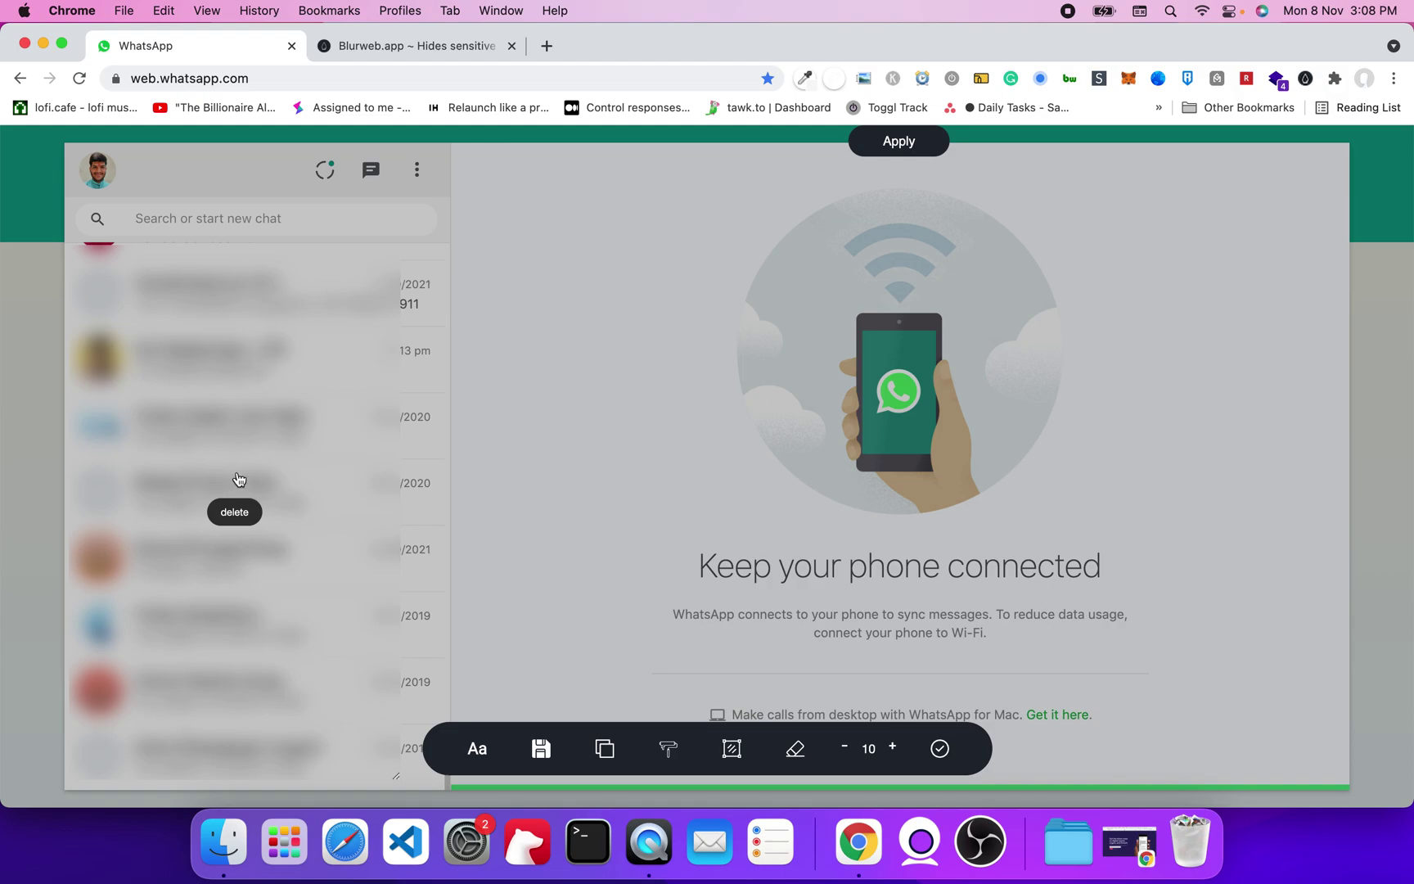
click(899, 142)
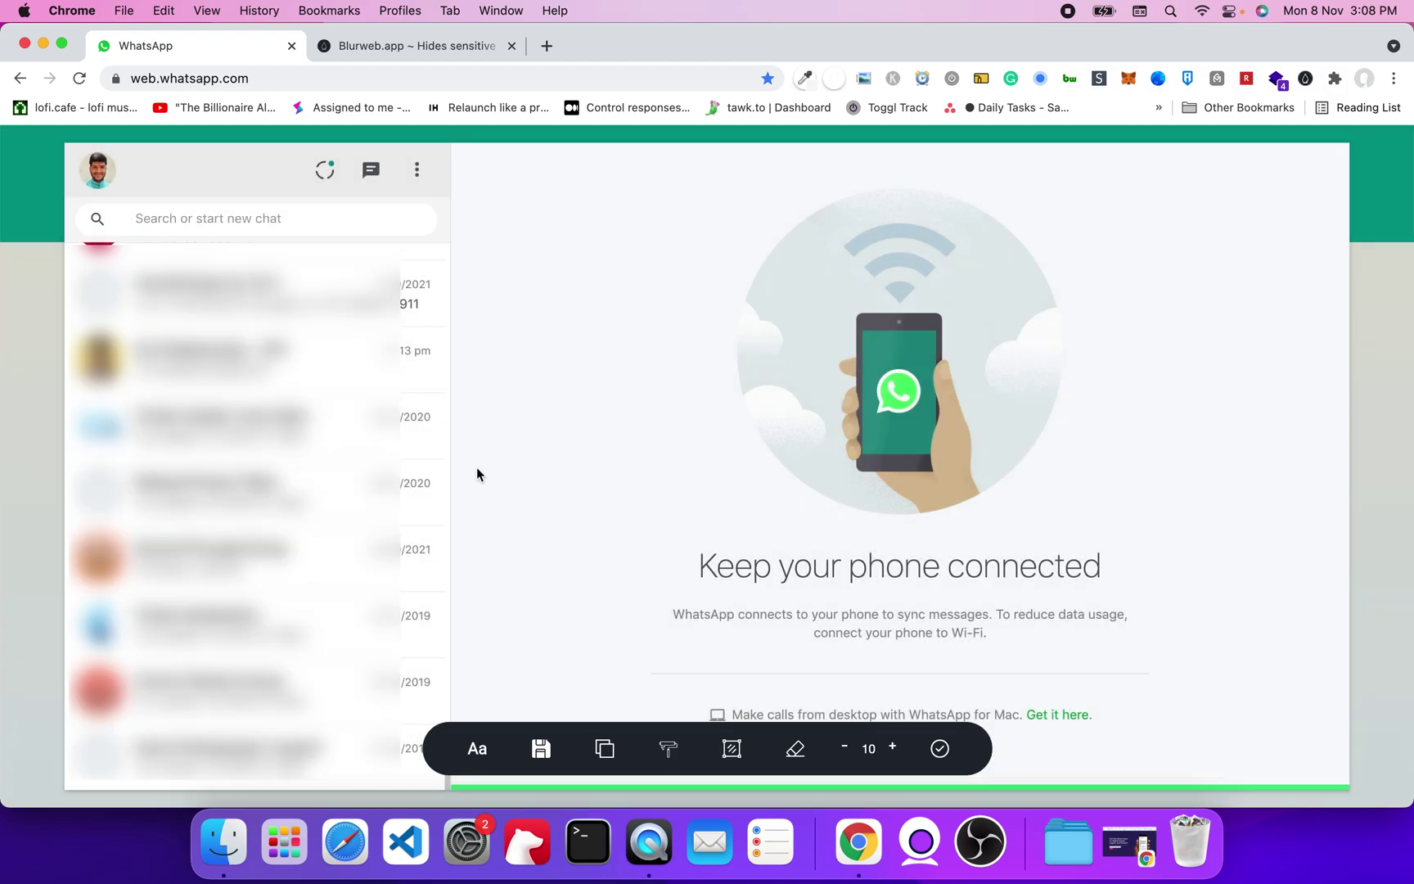
Scroll the chat list to confirm entries stay blurred, then finish blur editing
scroll(432, 523, up, 5)
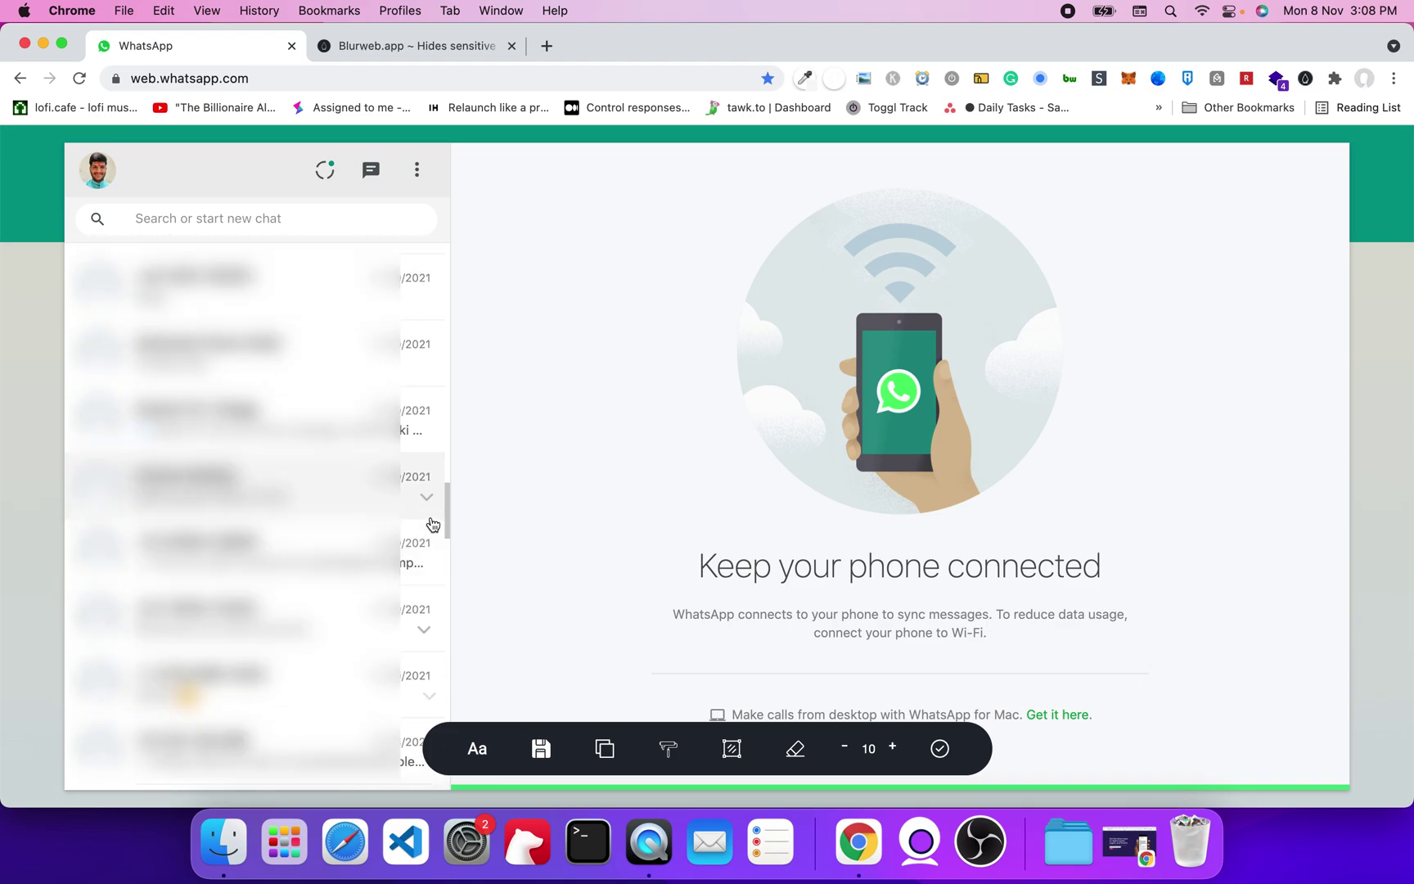
scroll(432, 524, down, 5)
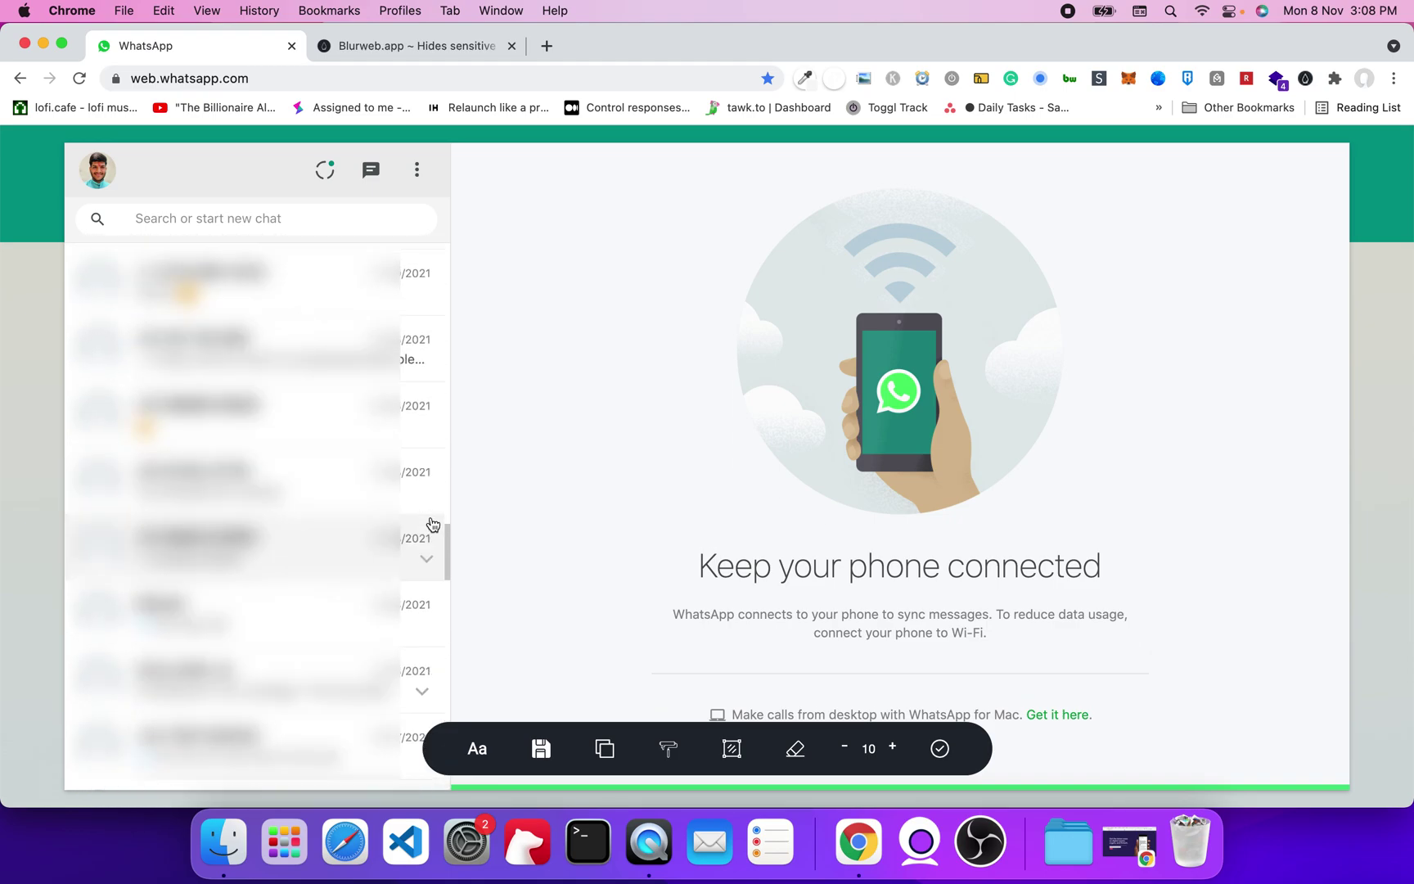
scroll(432, 524, up, 10)
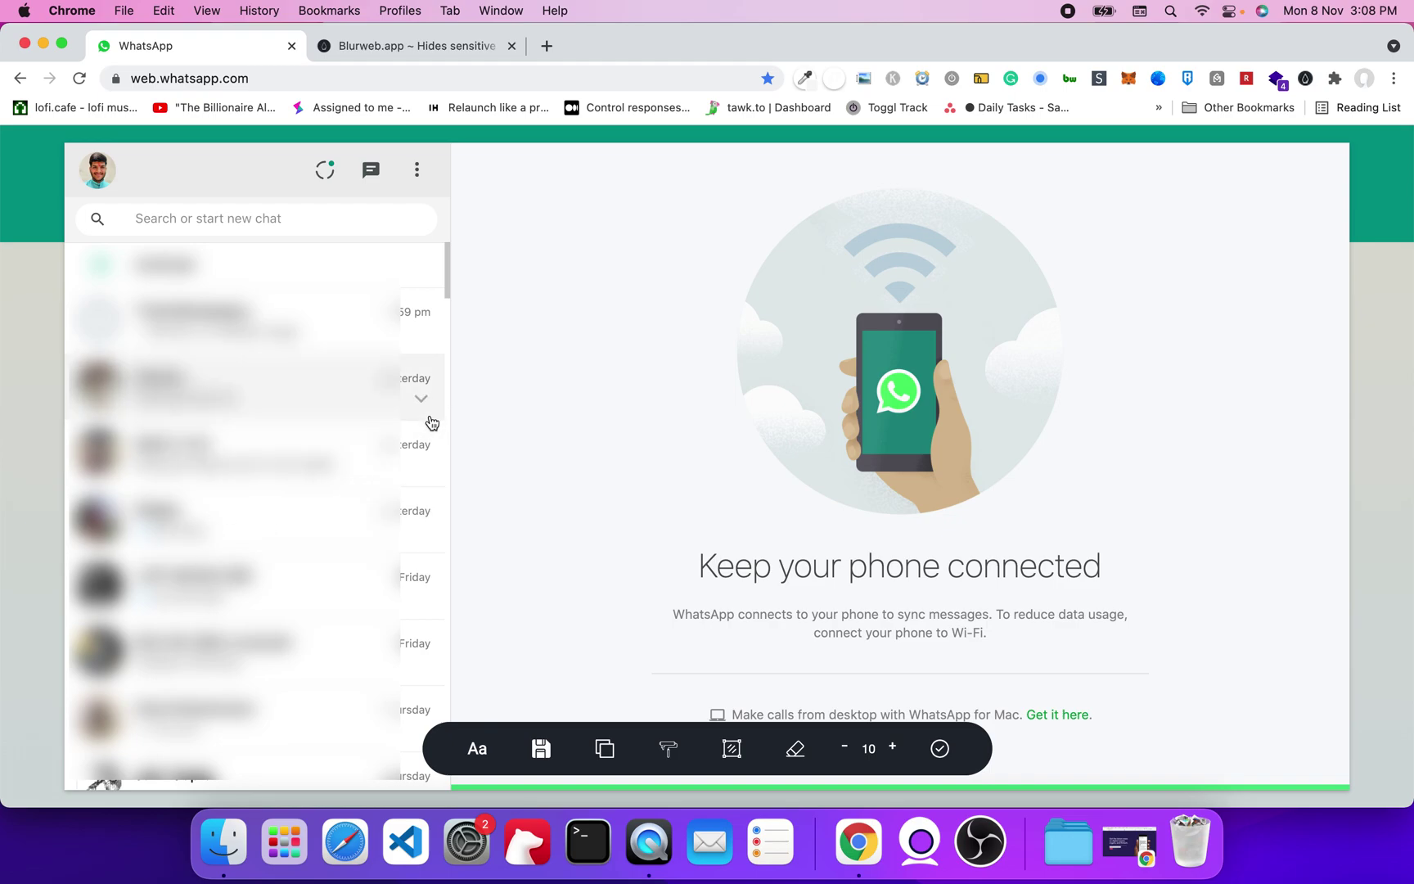
scroll(440, 597, down, 10)
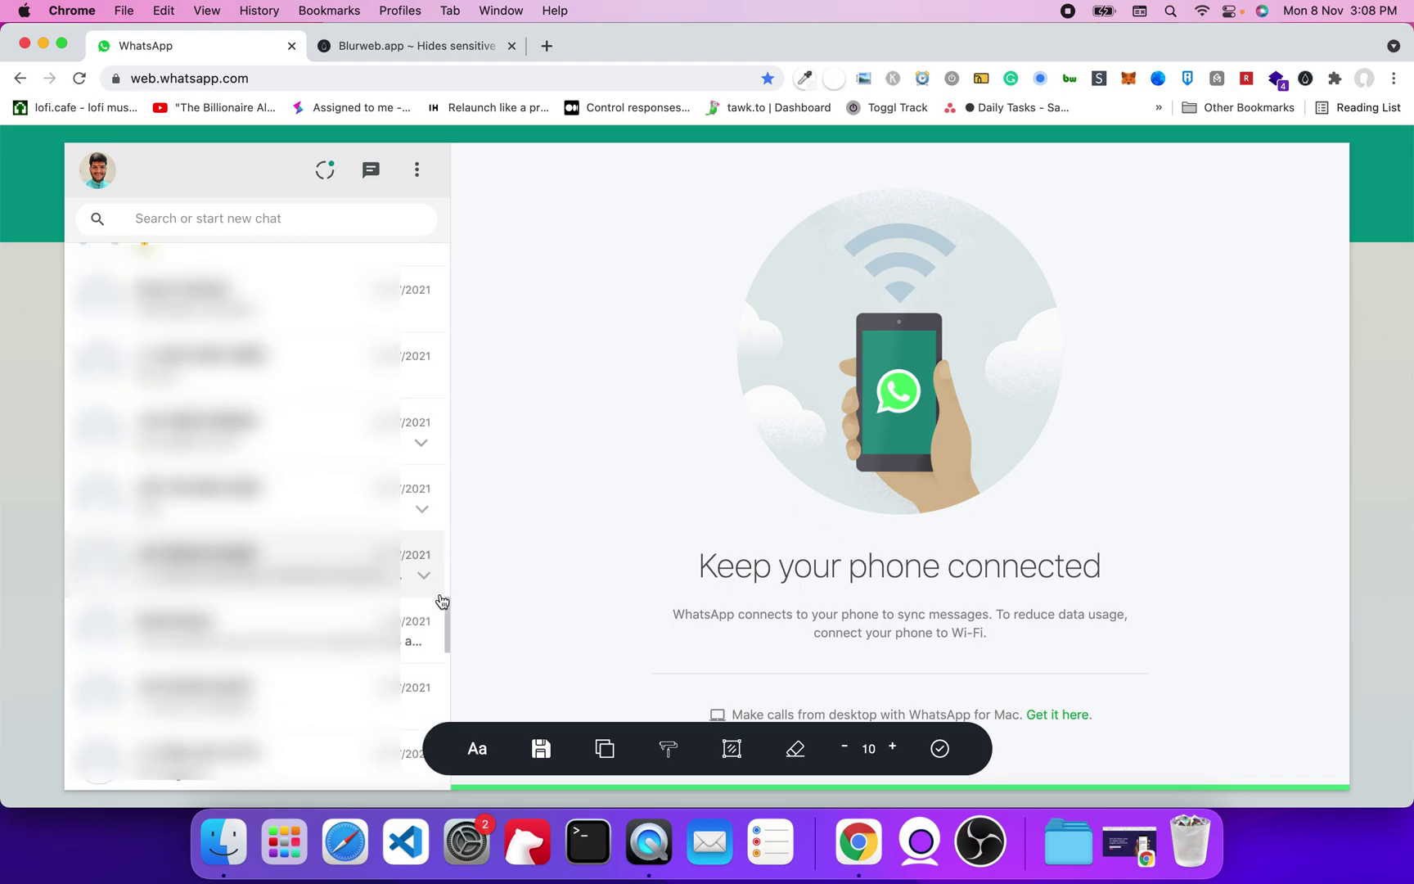
scroll(439, 600, down, 5)
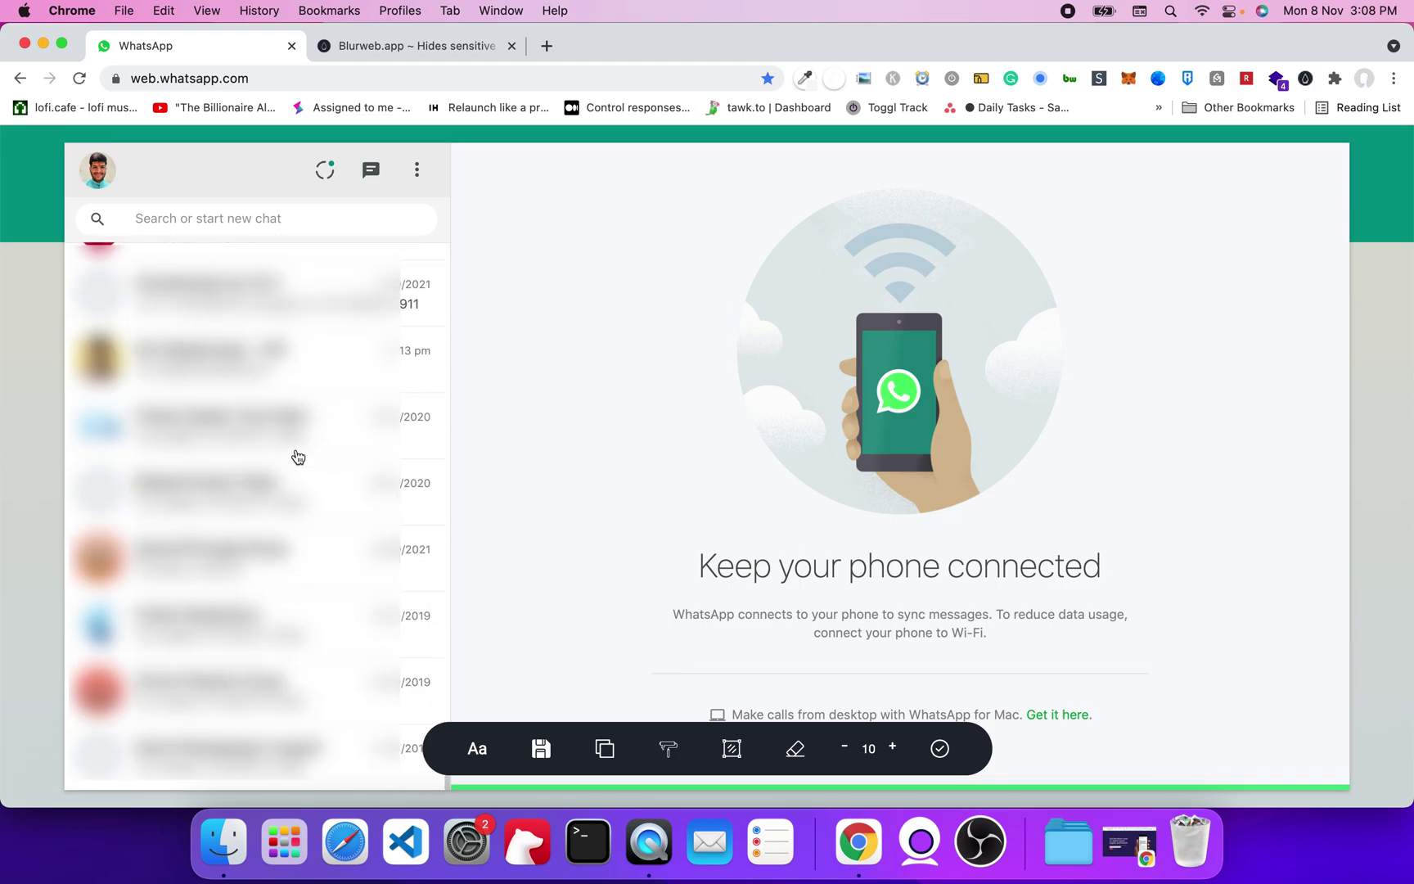
click(940, 748)
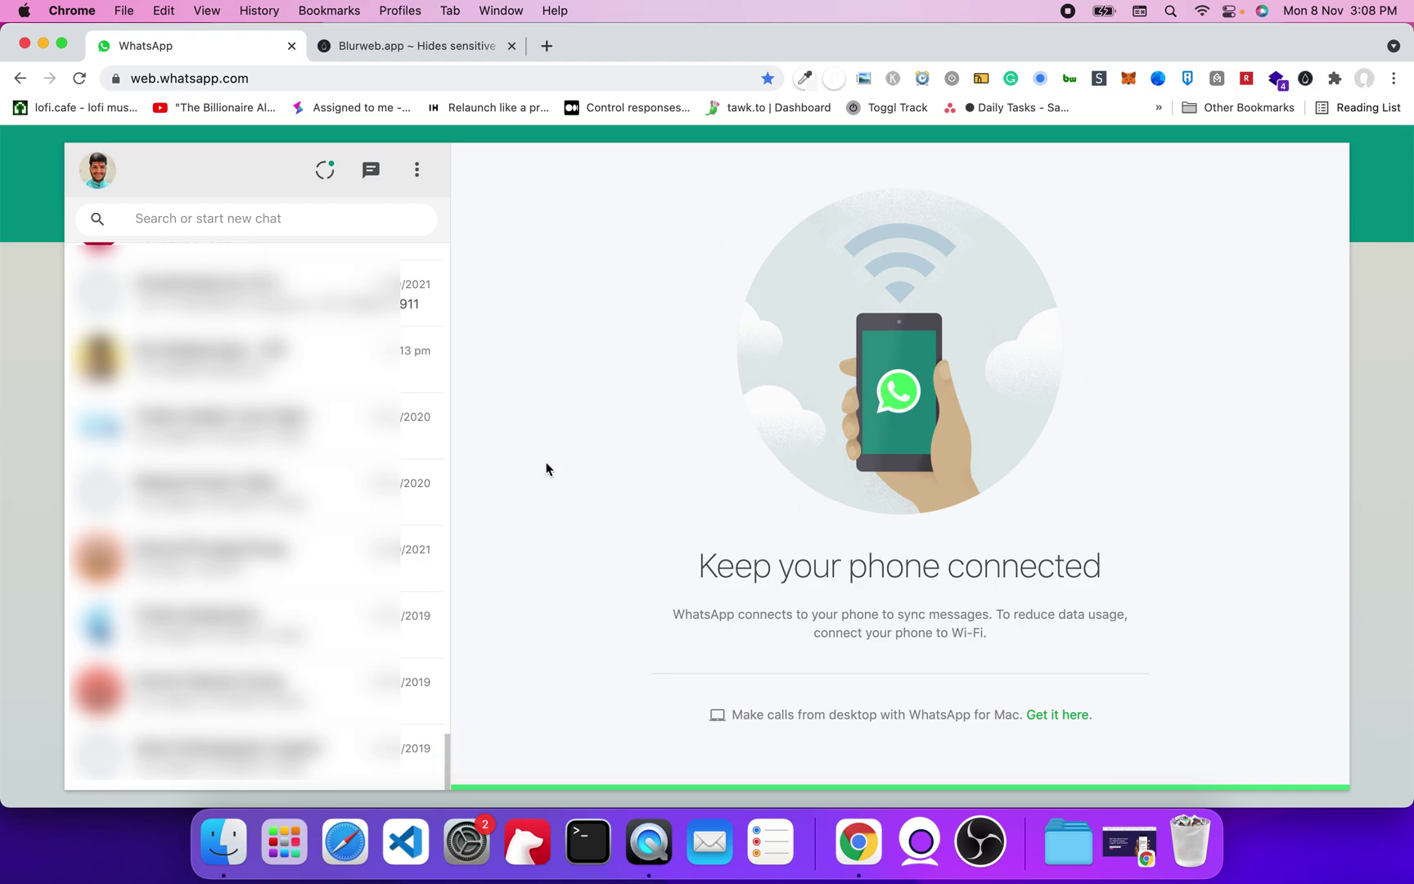
Open the Theindianappguy group chat and apply a Blur Area over its shared sample image
scroll(430, 423, up, 15)
click(422, 301)
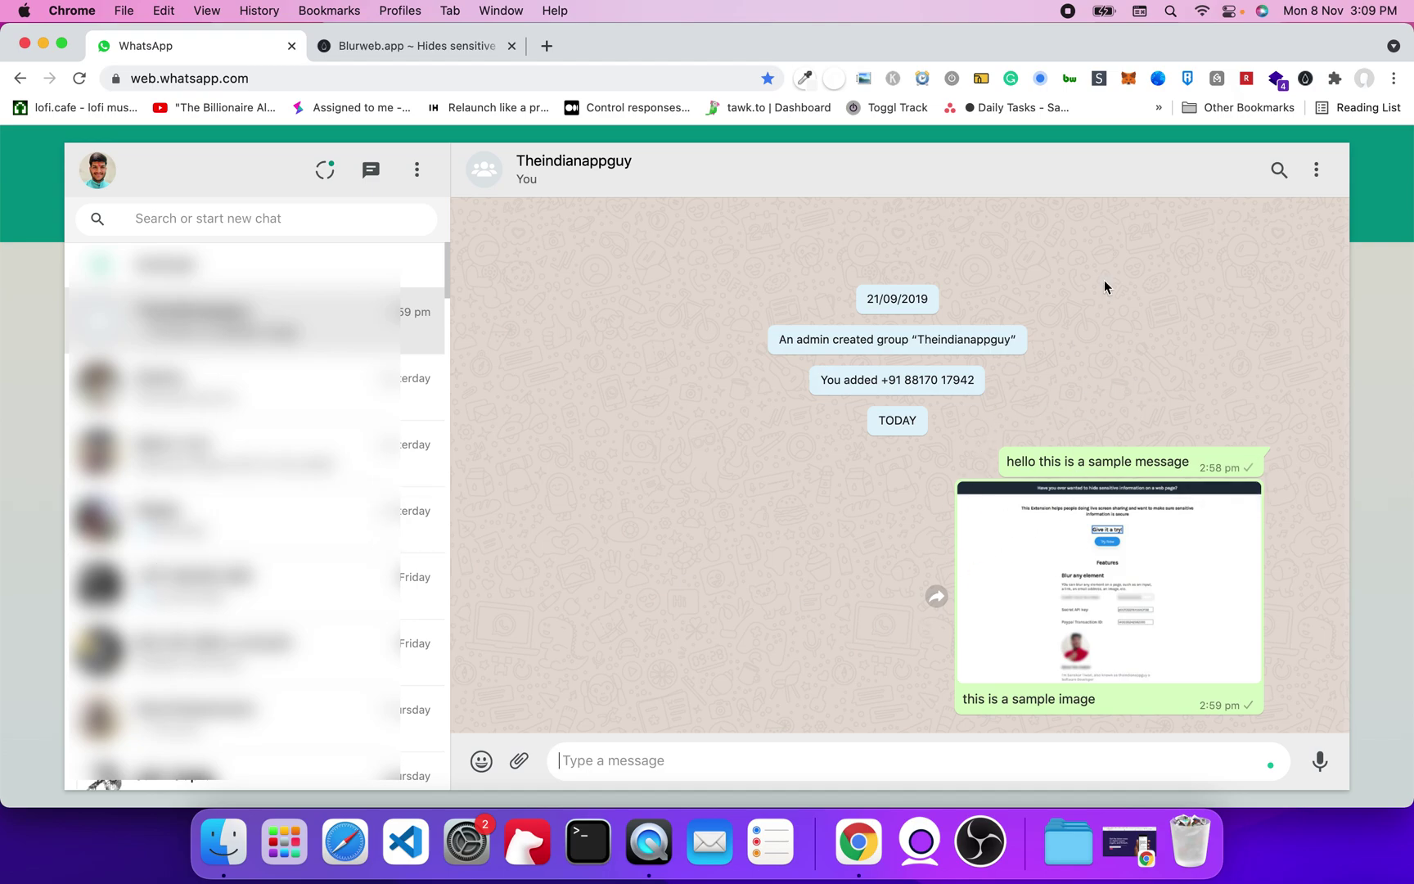
click(1306, 78)
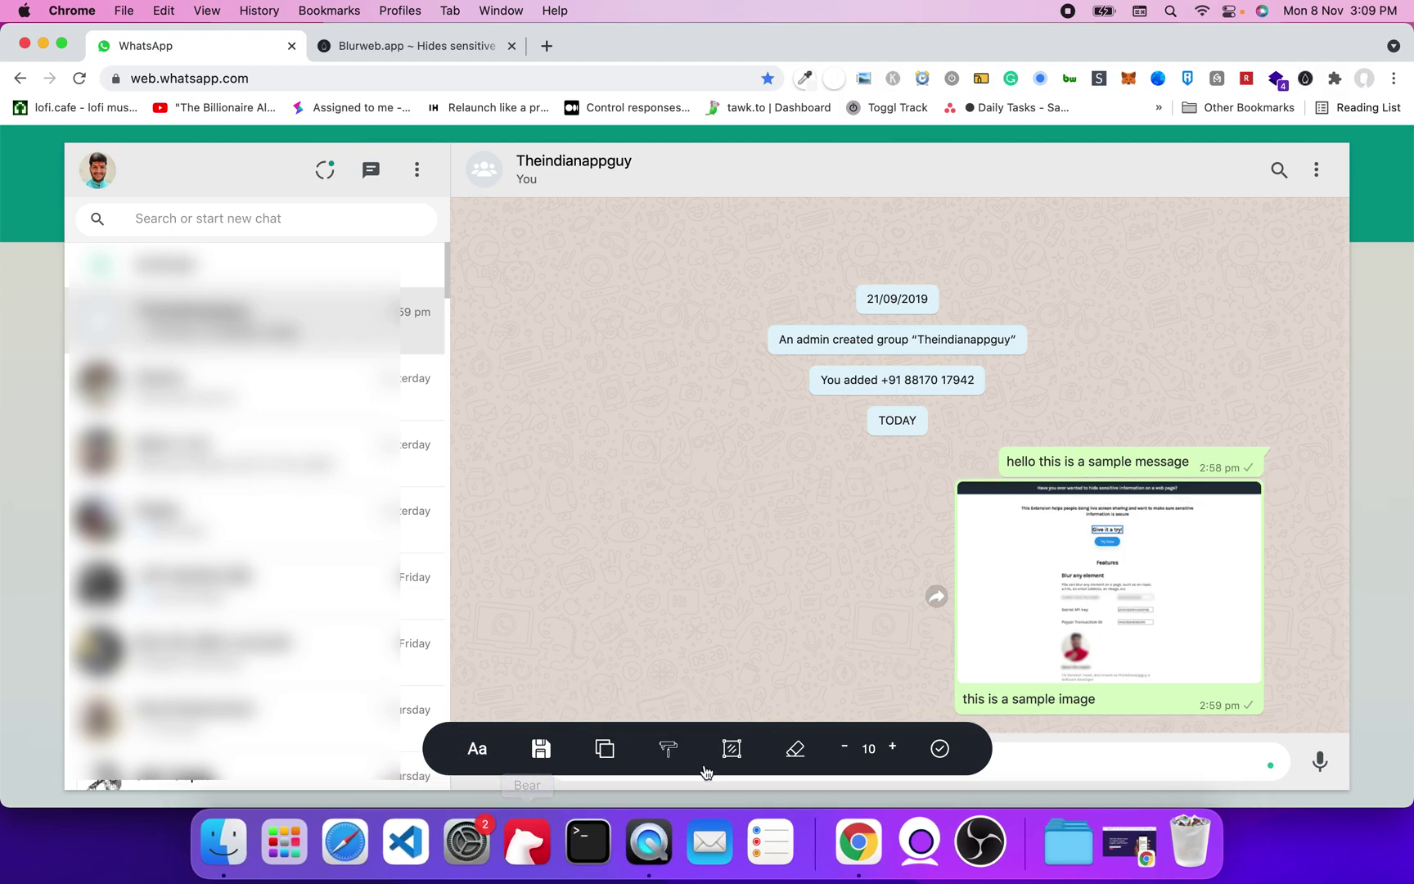
click(731, 749)
drag(955, 482, 1264, 681)
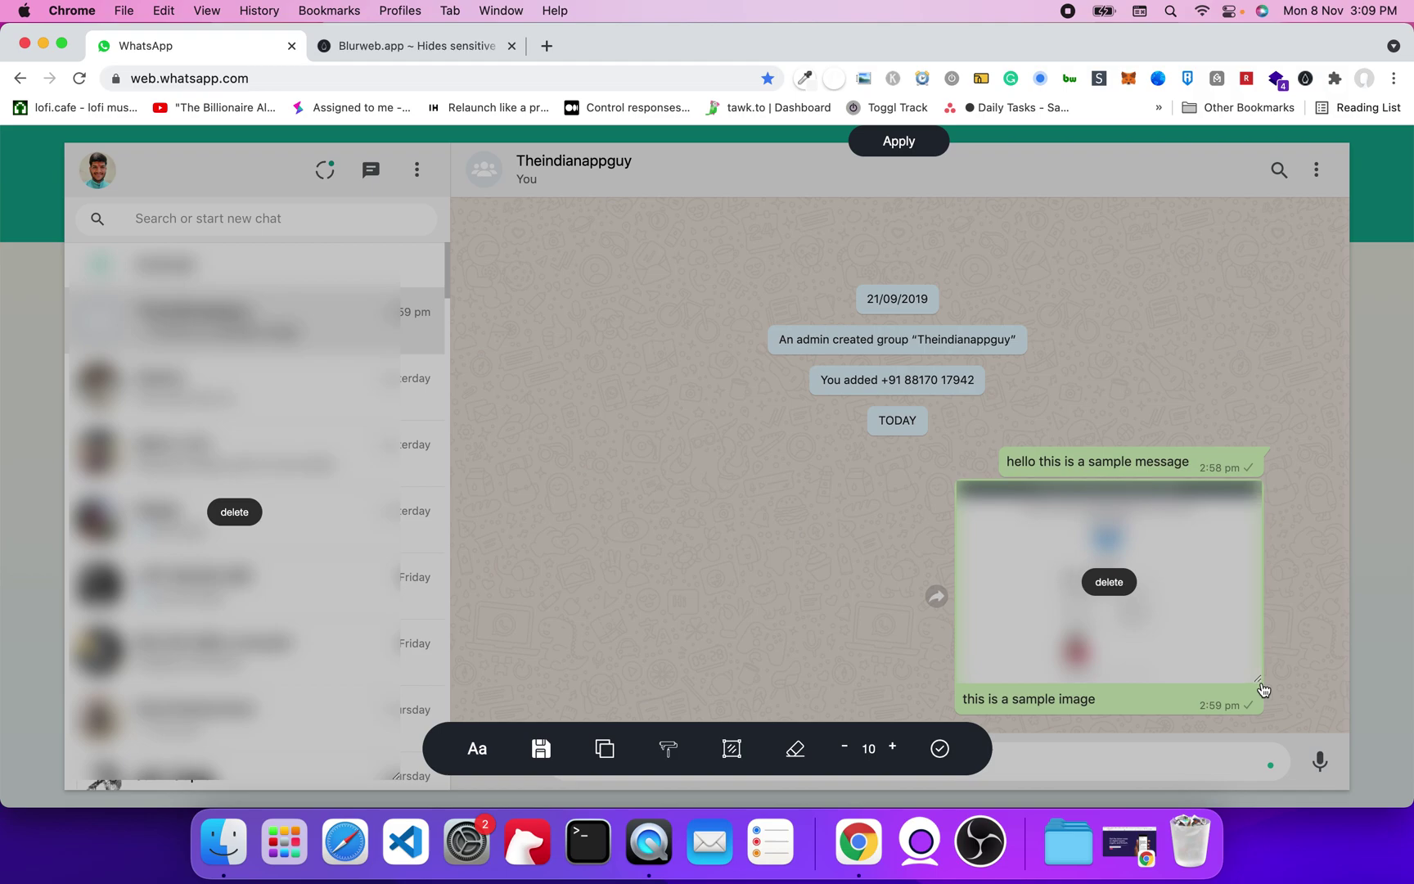
click(899, 142)
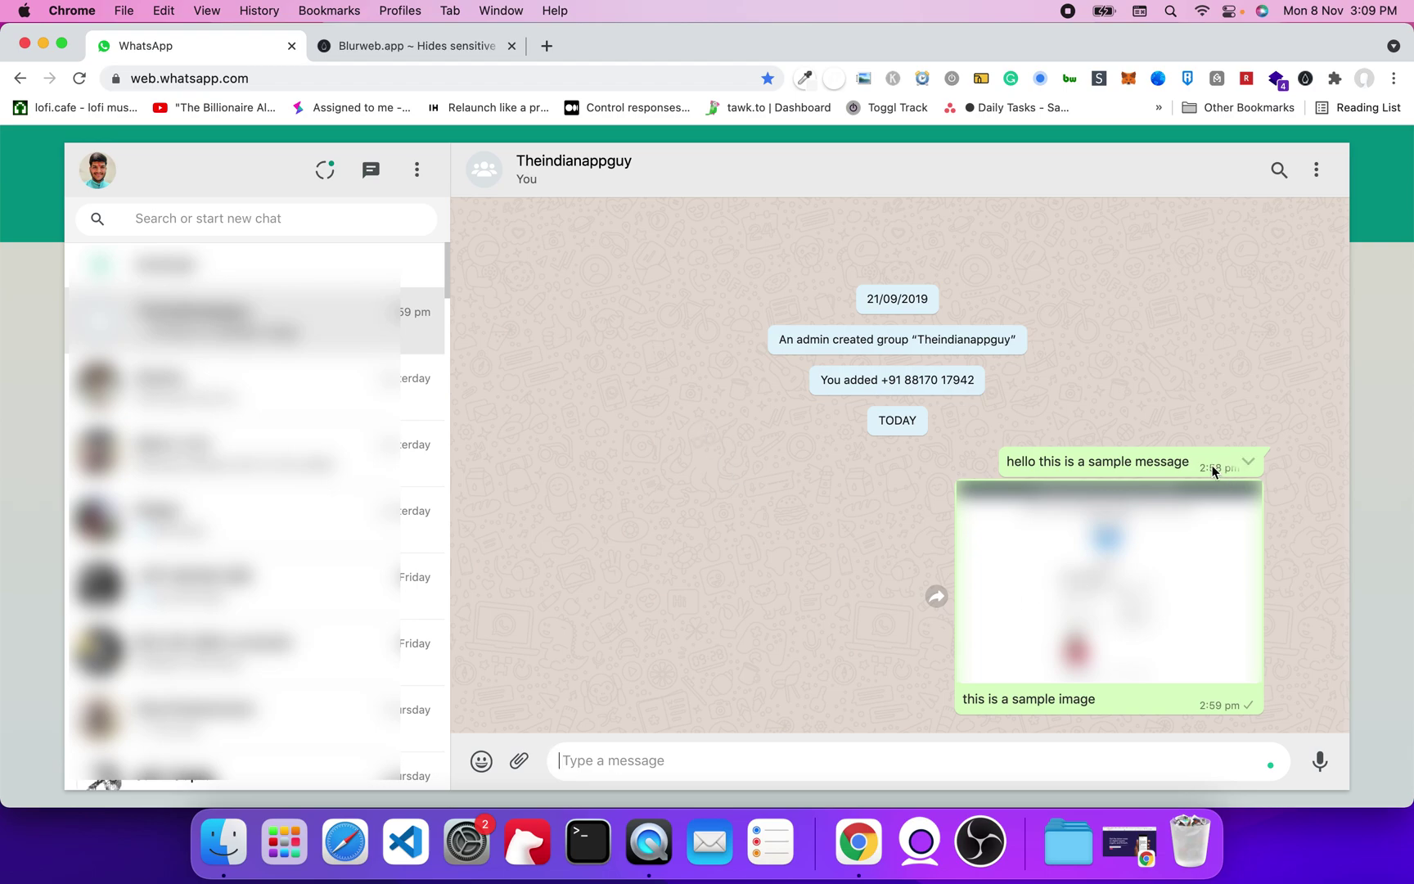
Send the messages 'hello' and 'this is new messahe', then drag the blurred image to test it
click(1307, 79)
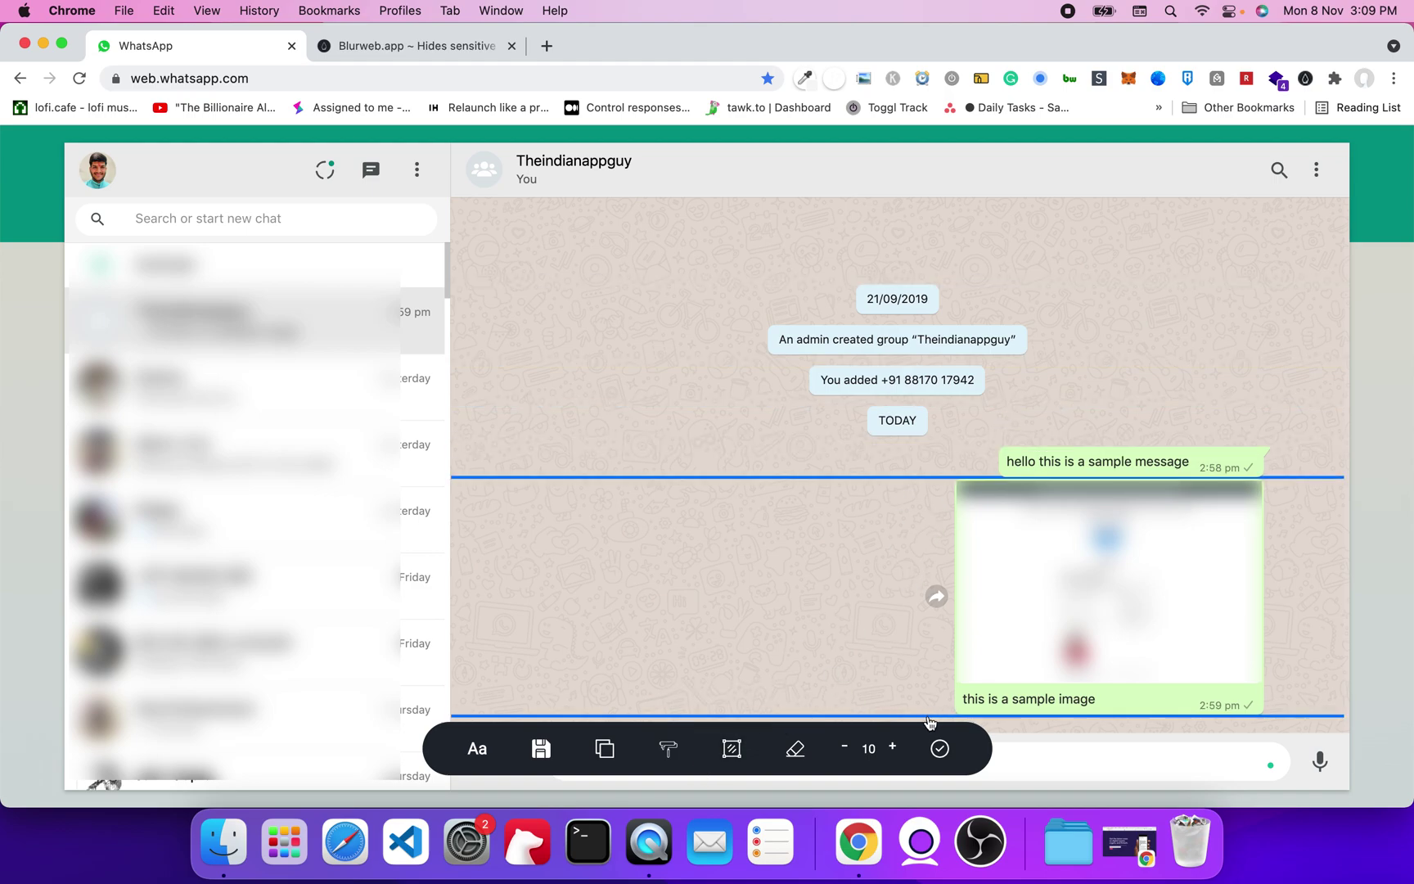
click(941, 749)
text(hello)
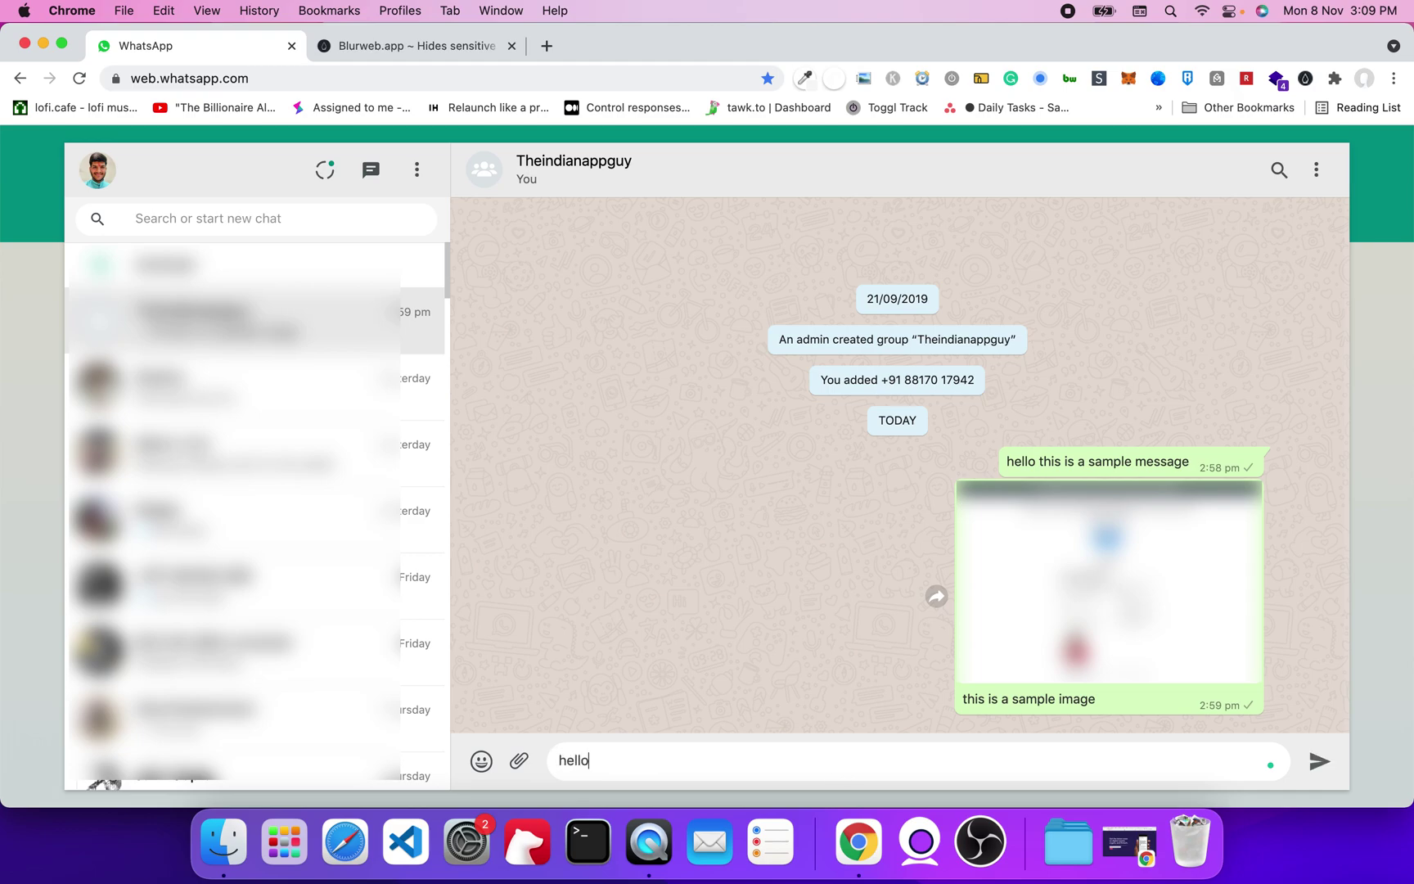
key(Return)
text(this is new messahe)
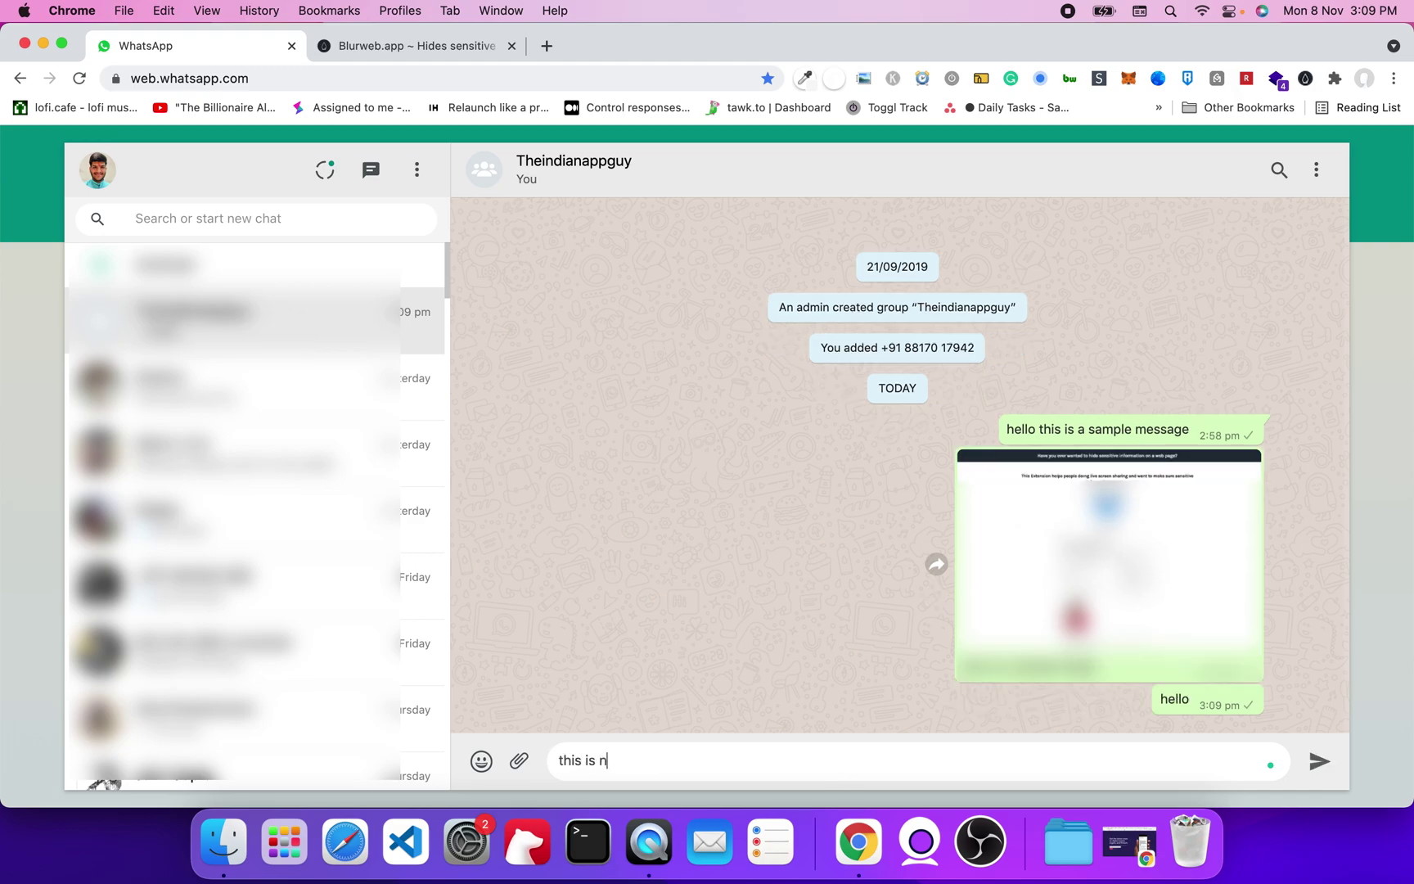
key(Return)
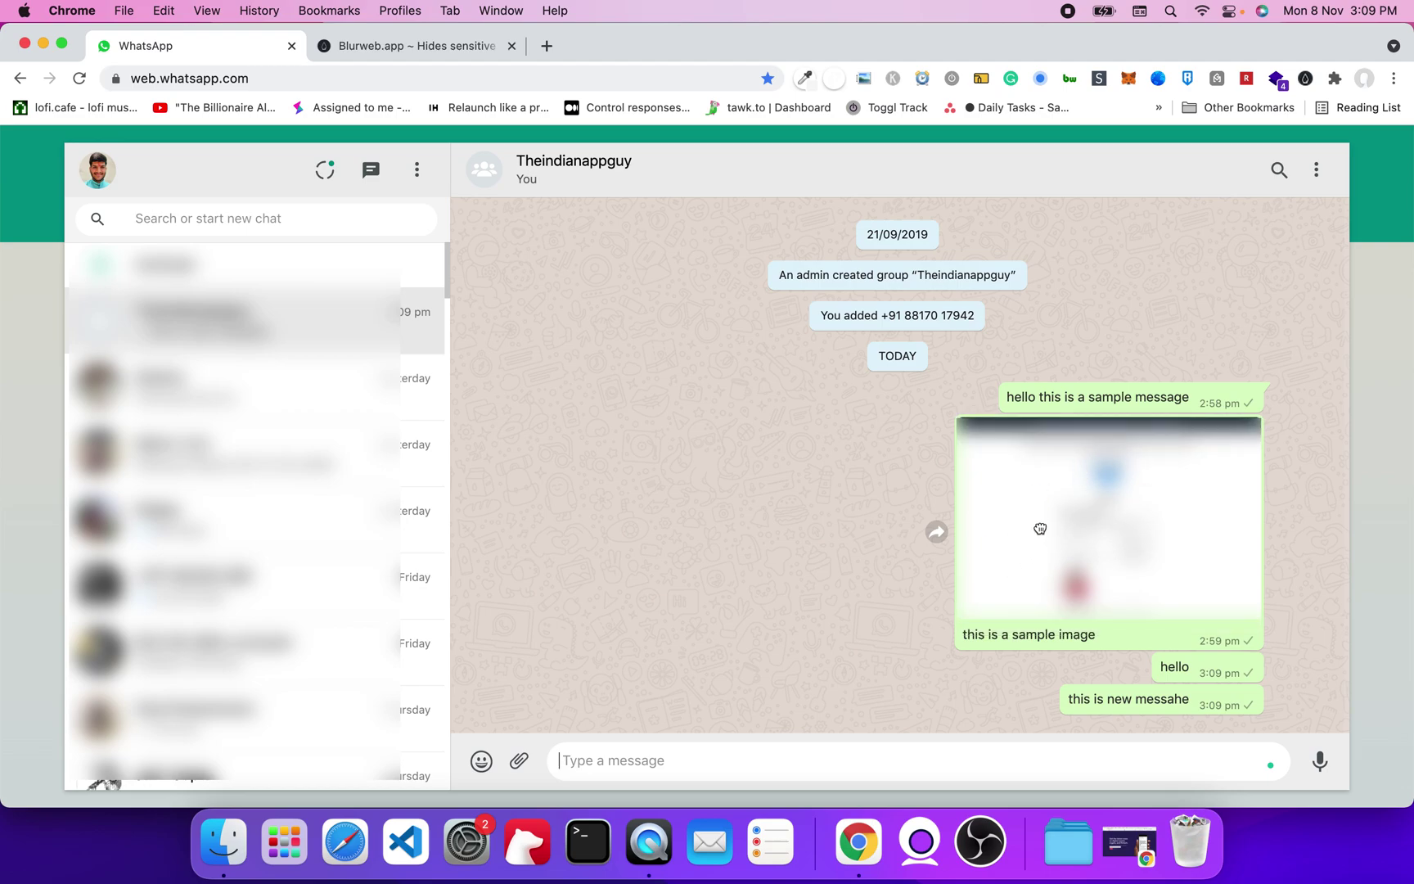
mouse_move(1038, 528)
mouse_down()
mouse_move(1022, 514)
mouse_move(1088, 515)
mouse_move(887, 214)
mouse_move(842, 318)
mouse_move(1076, 534)
mouse_move(1045, 511)
mouse_move(338, 502)
mouse_move(427, 199)
mouse_move(164, 151)
mouse_move(93, 157)
mouse_move(1161, 322)
mouse_move(690, 228)
mouse_move(643, 236)
mouse_move(1042, 508)
mouse_move(1035, 519)
mouse_up()
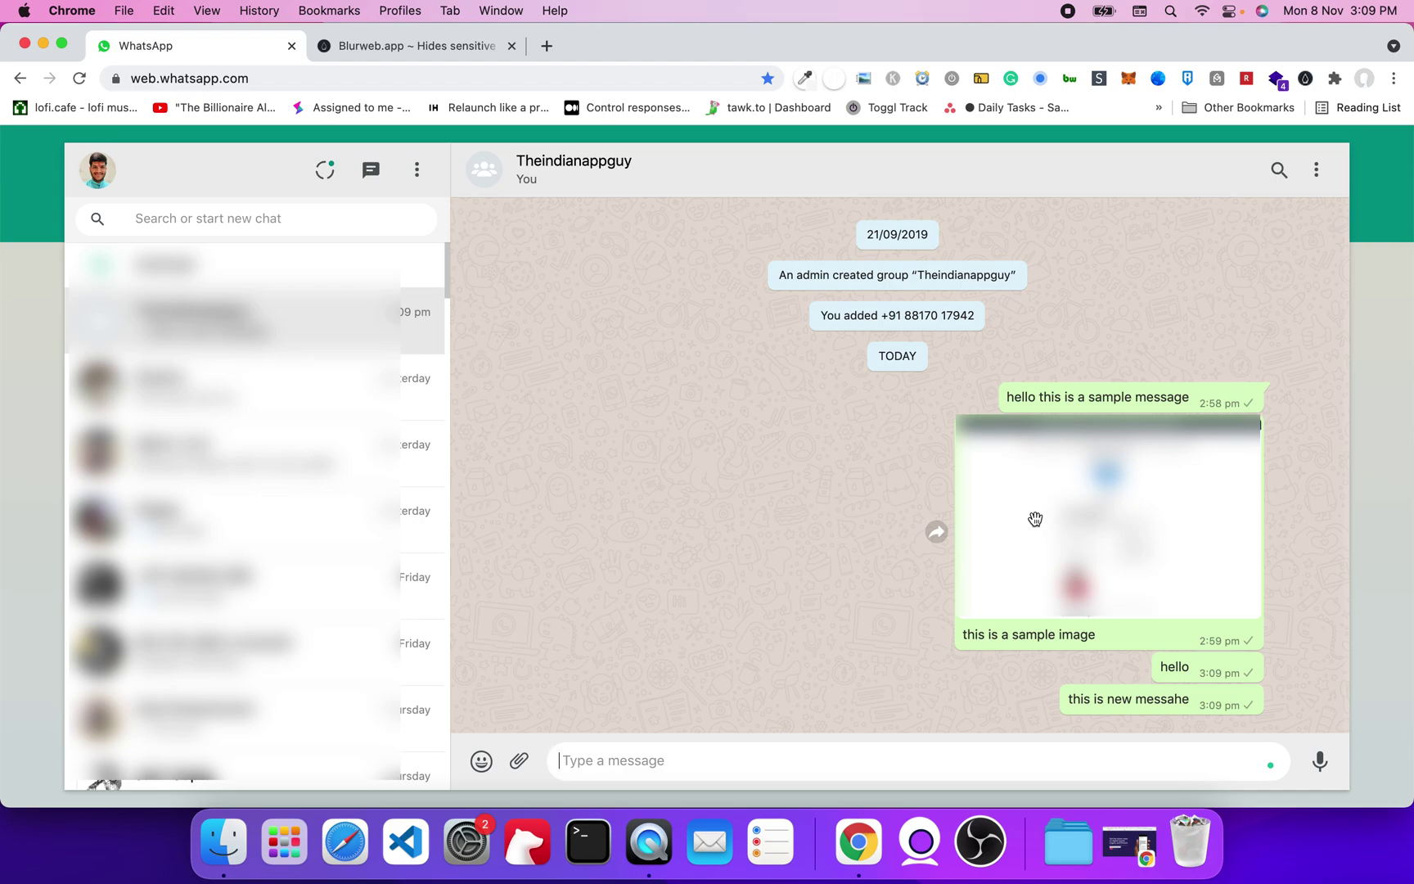